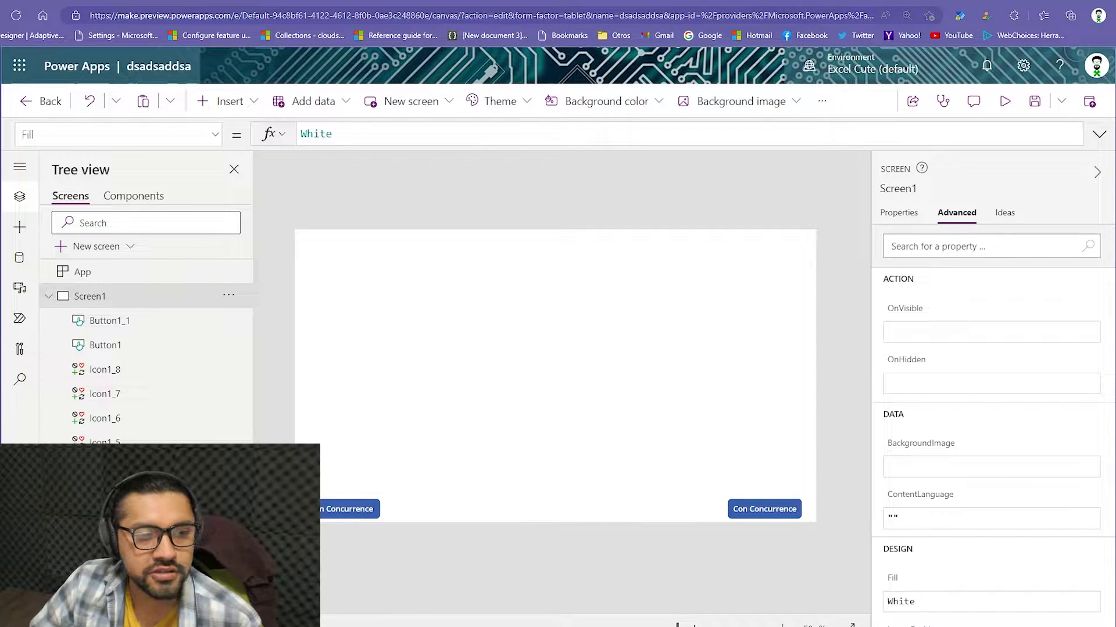
Select the Sin Concurrence and Con Concurrence buttons and the empty icons to inspect their formulas.
left_click(364, 510)
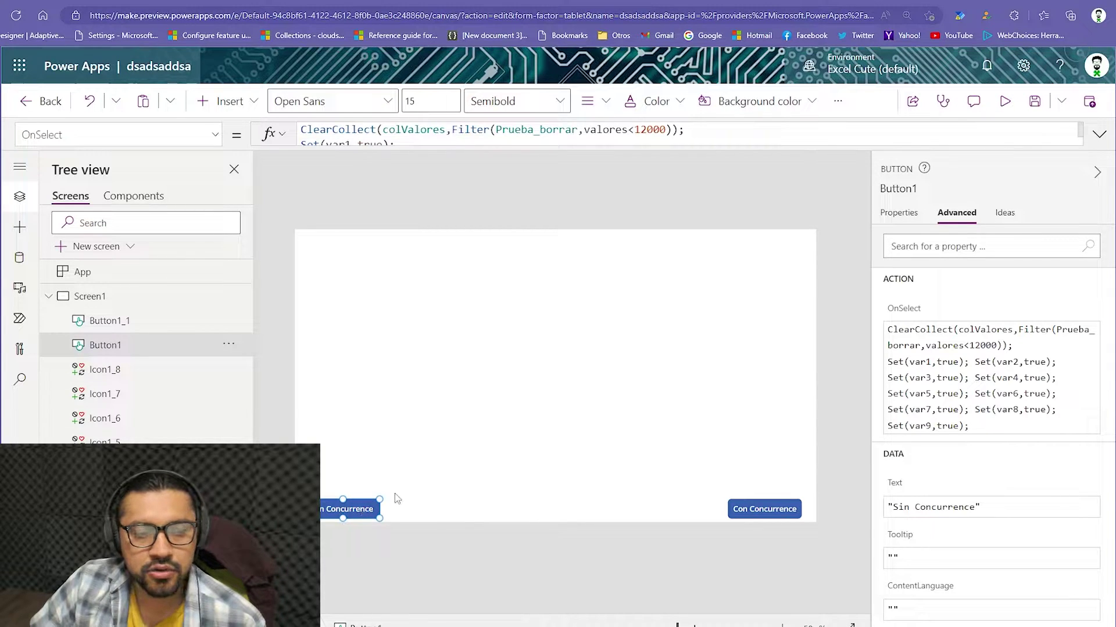
left_click(764, 509)
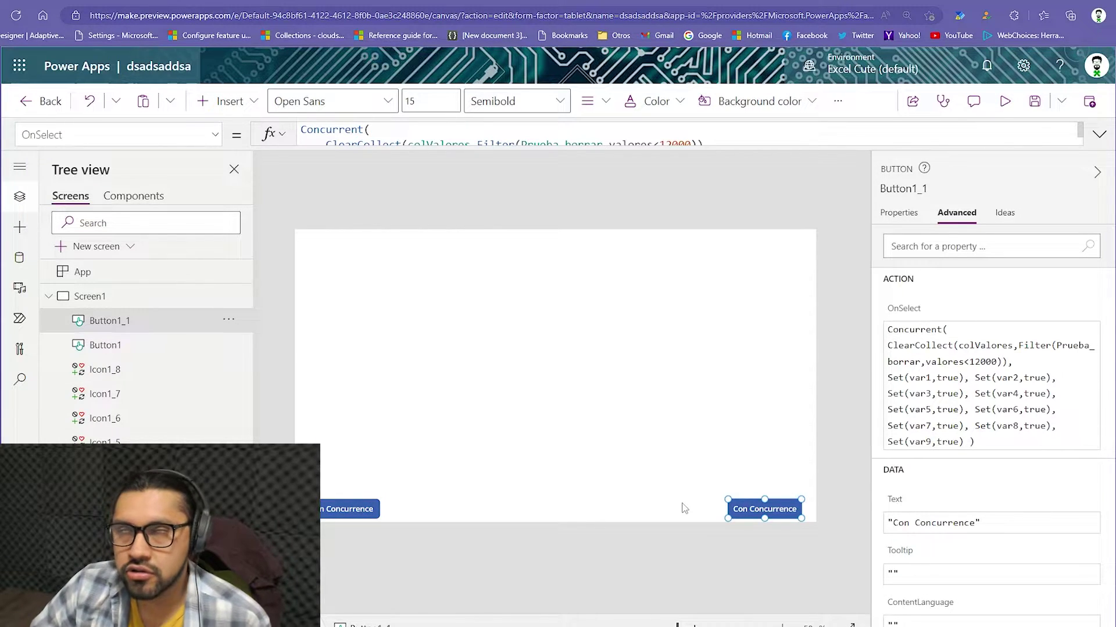
mouse_move(139, 369)
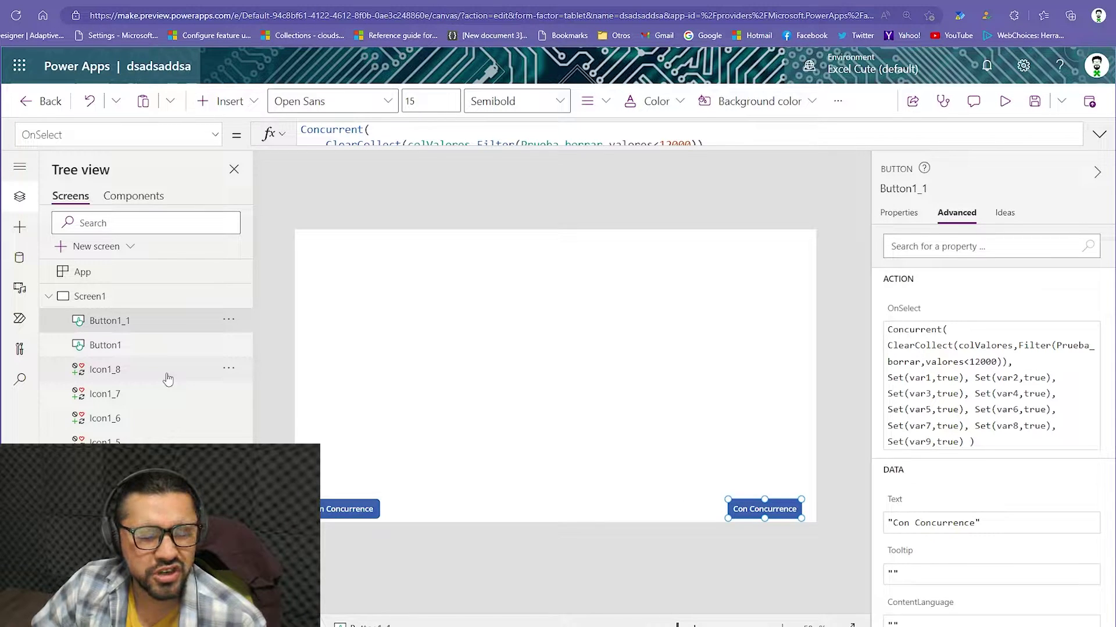
left_click(542, 286)
left_click(369, 470)
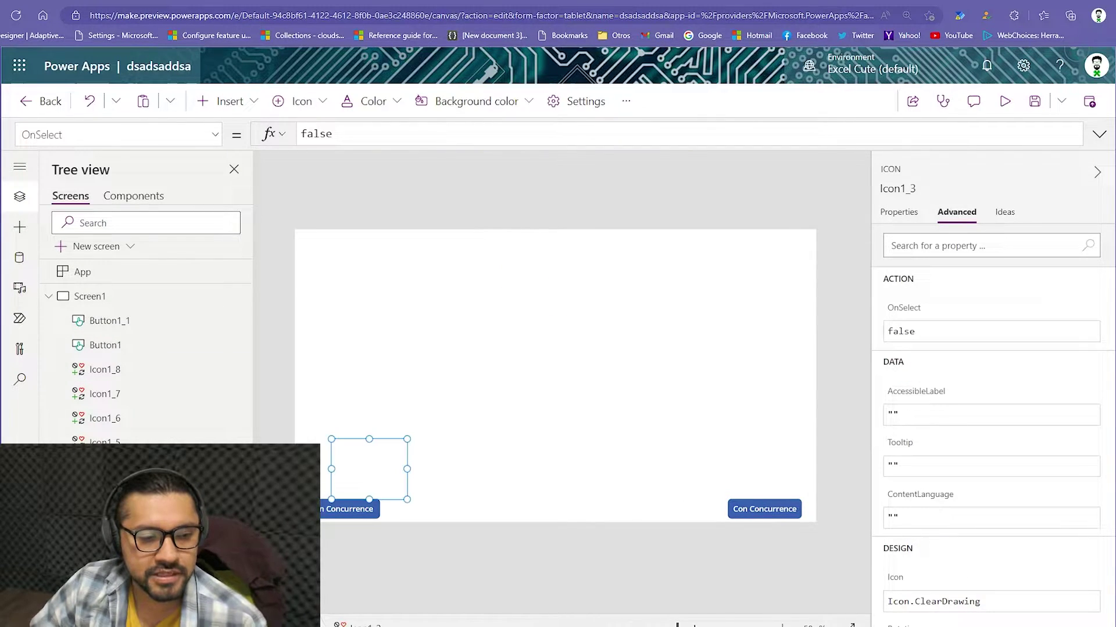
left_click(364, 289)
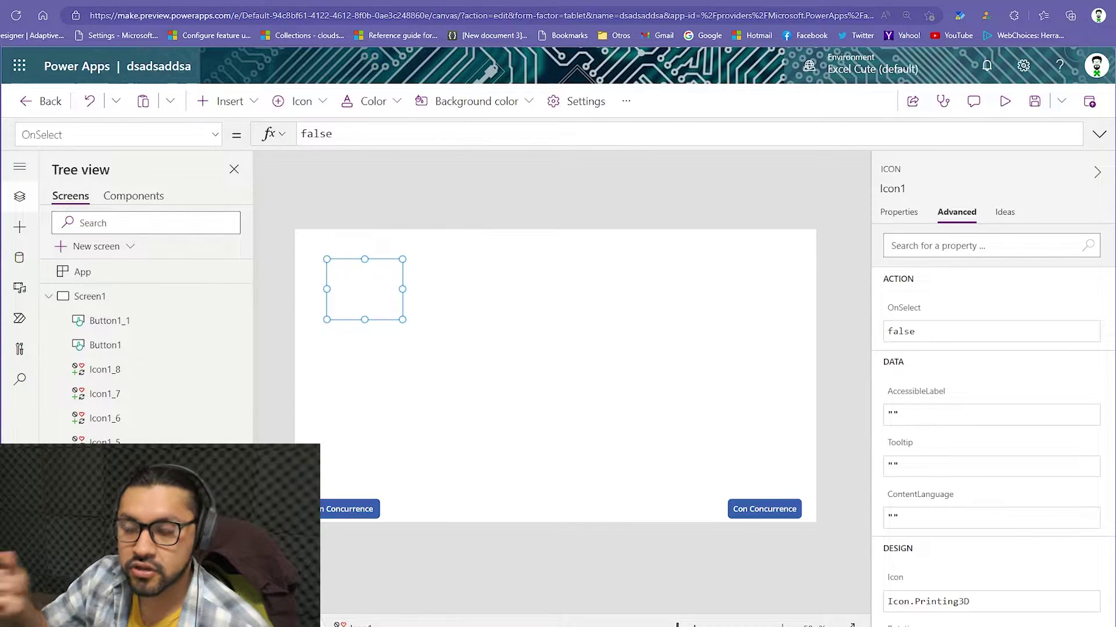
mouse_move(139, 272)
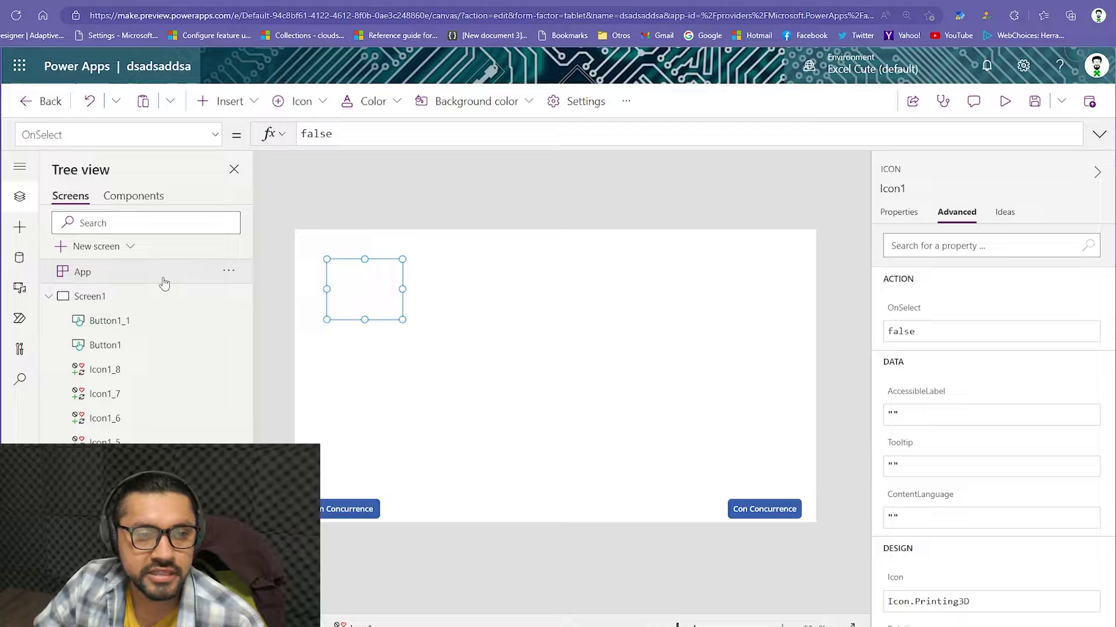
View the app's OnStart formula and highlight its var1 through var9 Set lines.
left_click(164, 283)
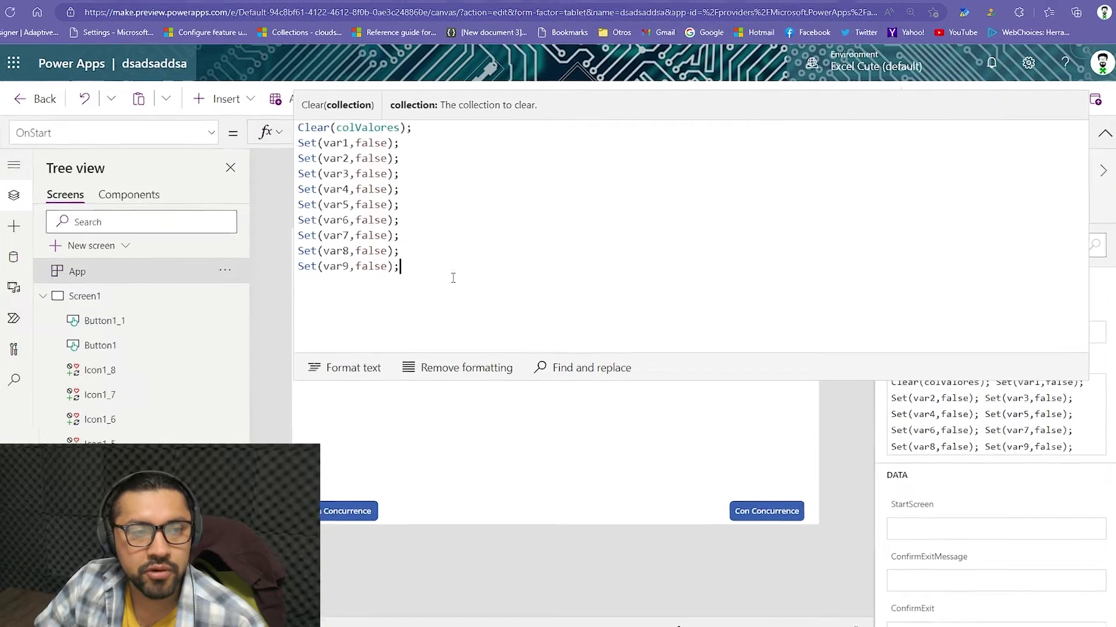
left_click(377, 209)
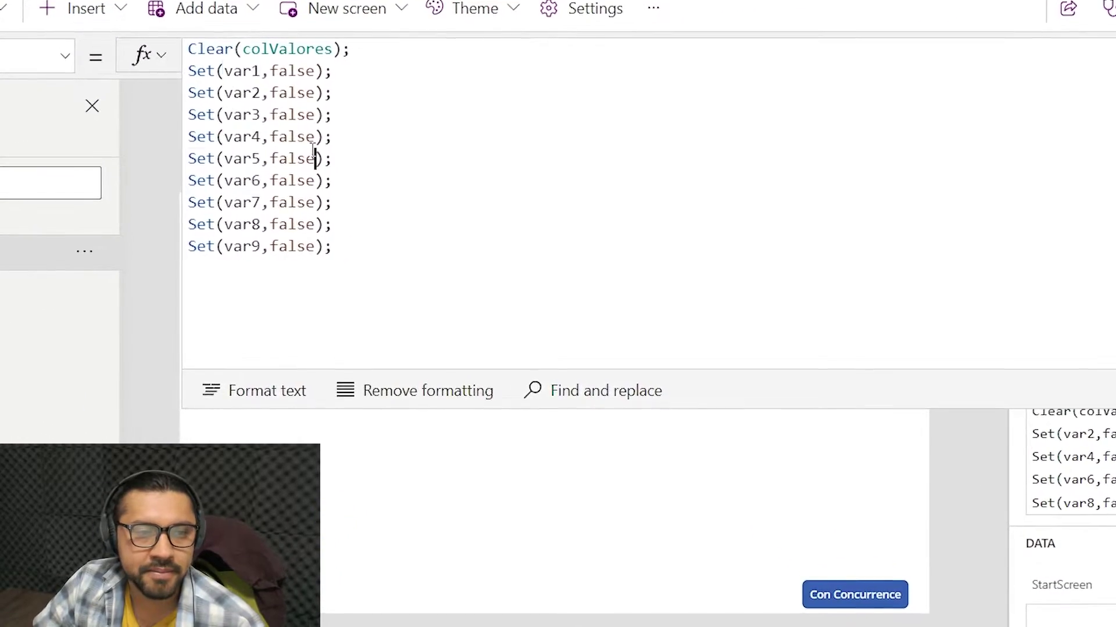
left_click_drag(225, 71, 337, 225)
left_click(424, 246)
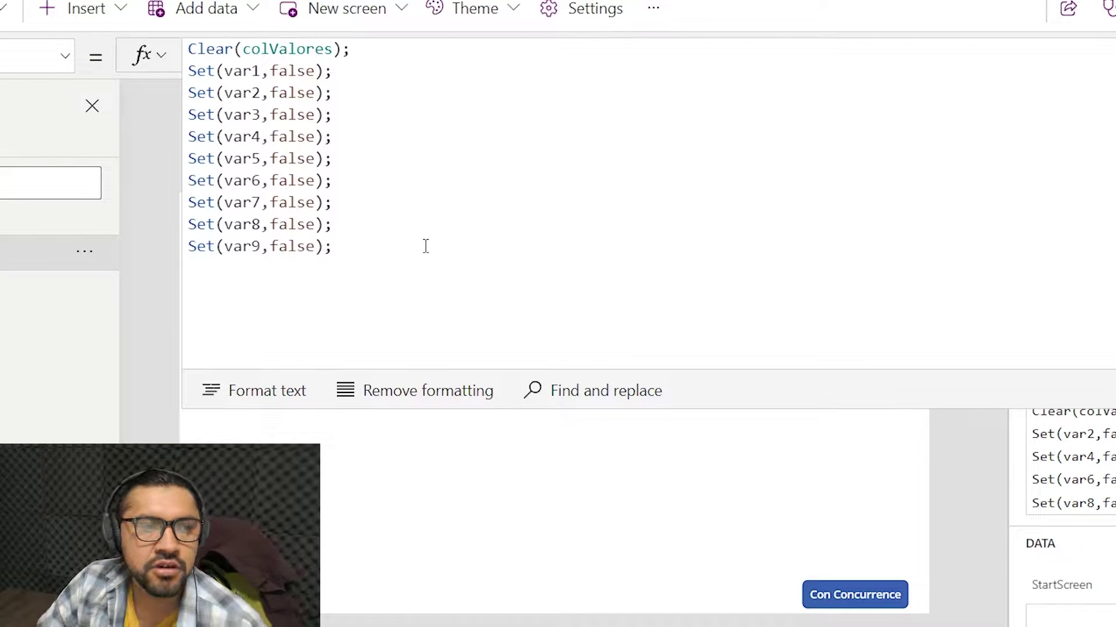
left_click_drag(425, 246, 242, 74)
left_click(243, 73)
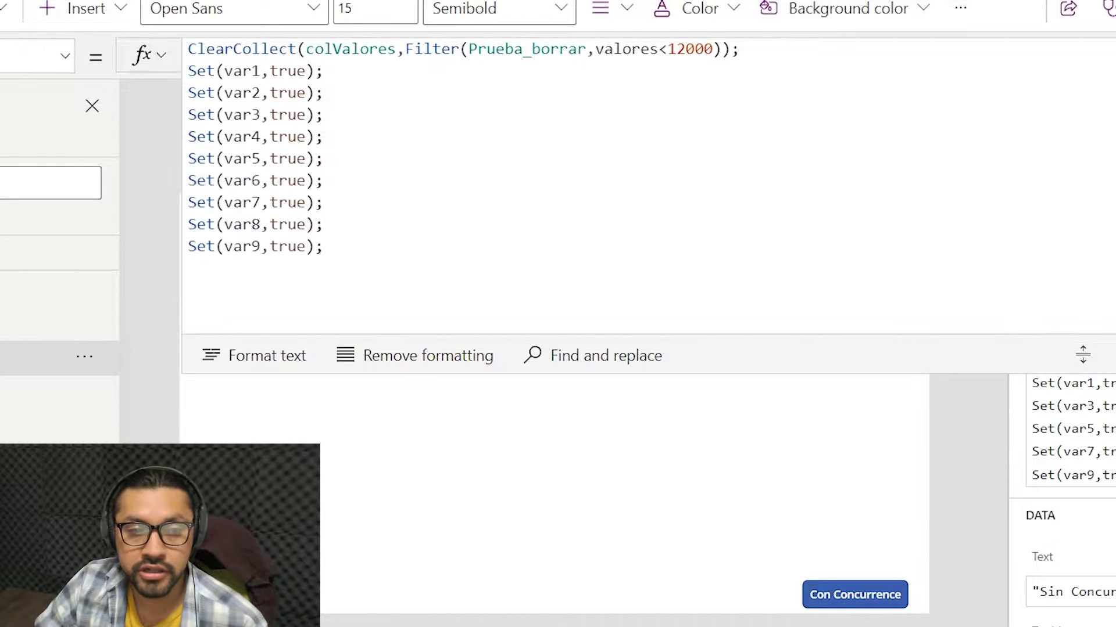
left_click_drag(1083, 342, 1083, 364)
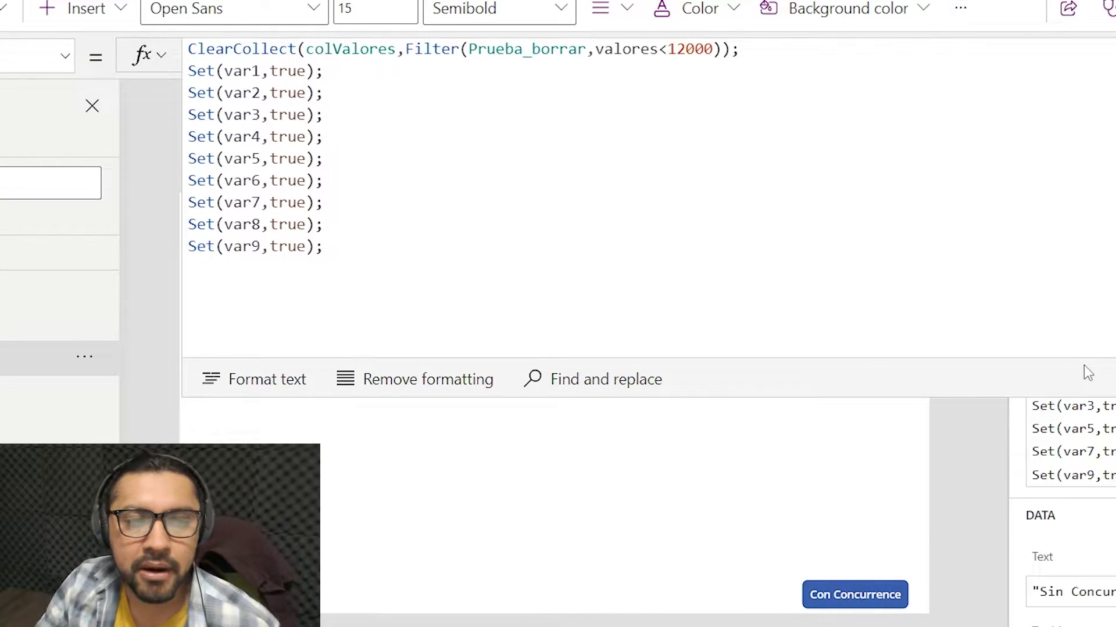
left_click(279, 136)
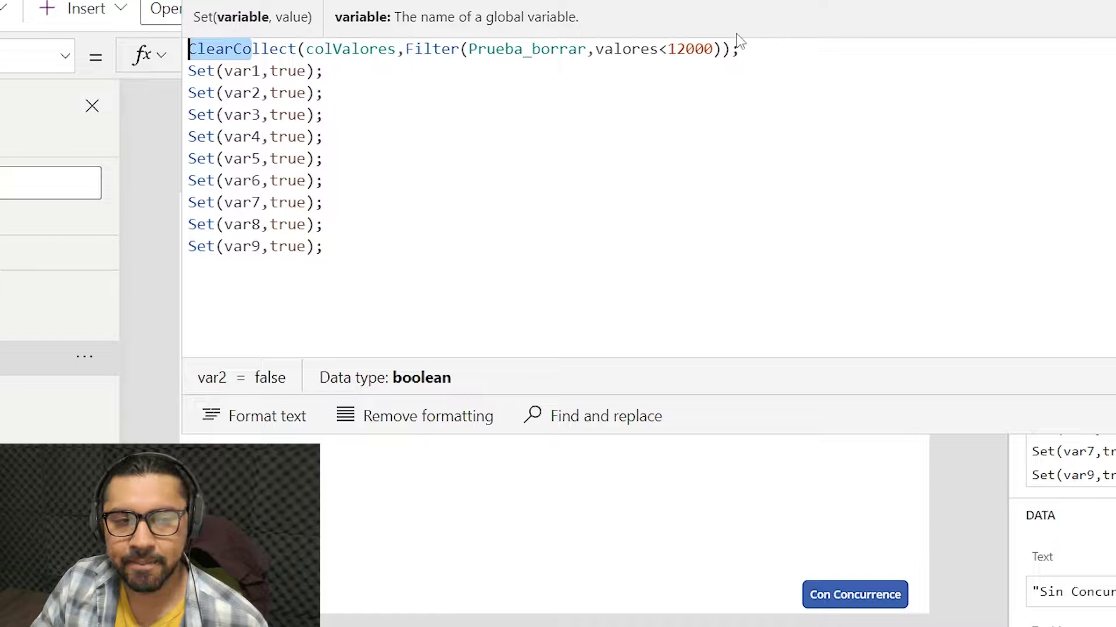
left_click_drag(252, 116, 279, 116)
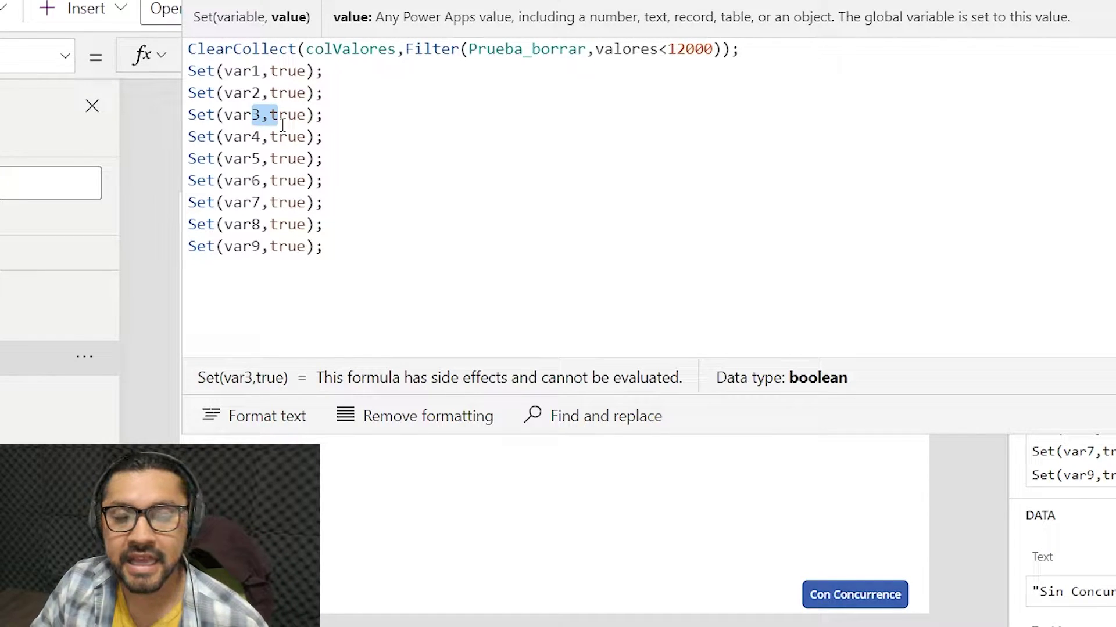
left_click_drag(206, 70, 299, 71)
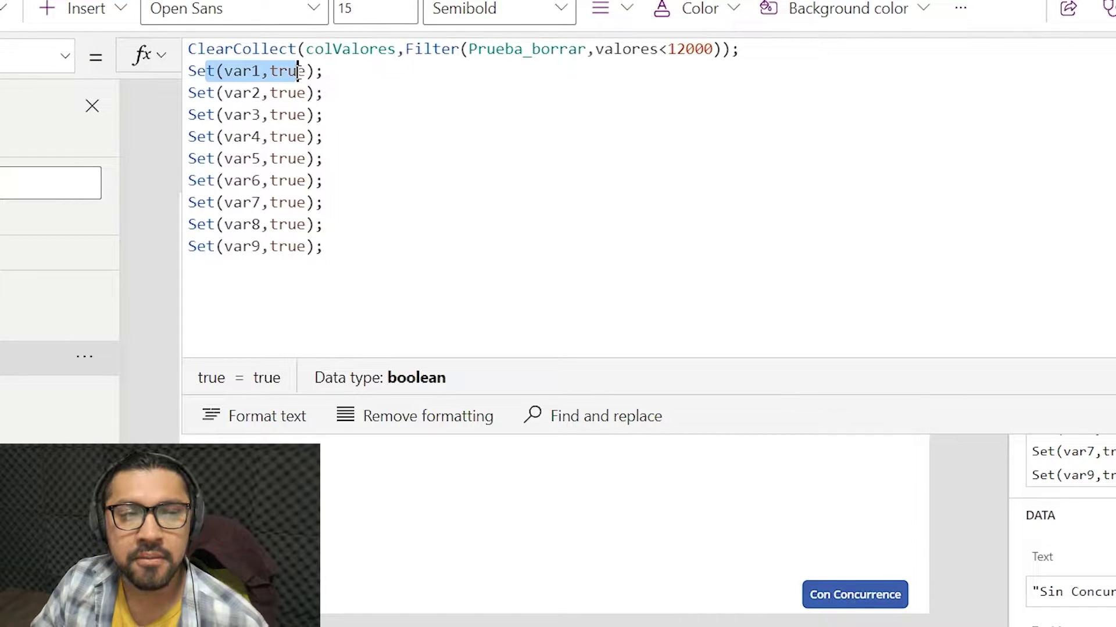
left_click_drag(224, 93, 243, 93)
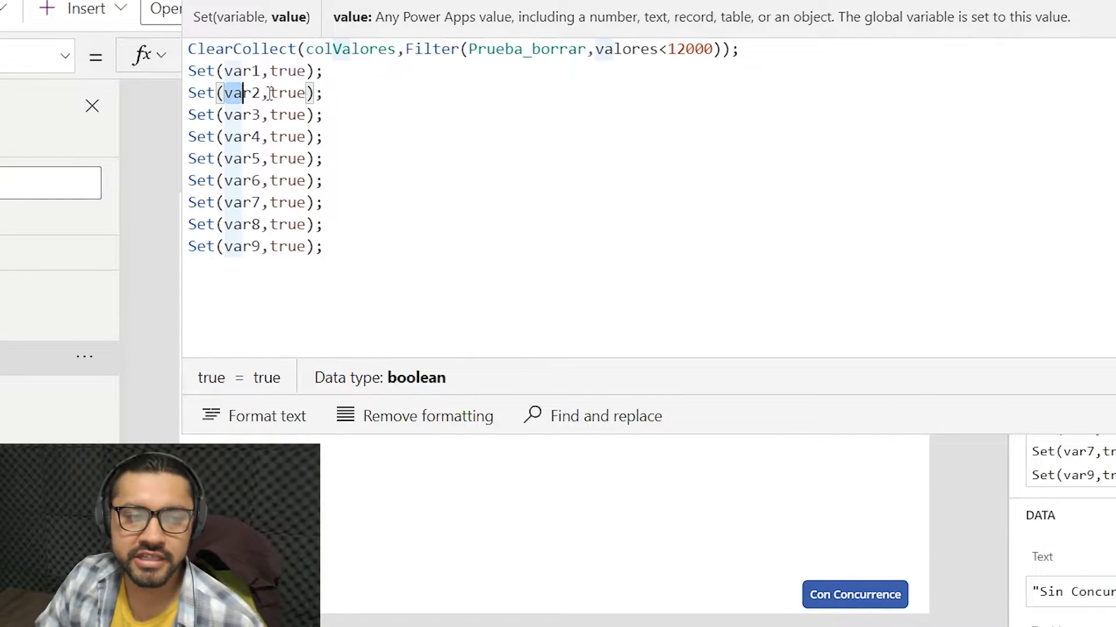
left_click_drag(253, 136, 269, 136)
left_click_drag(262, 180, 350, 185)
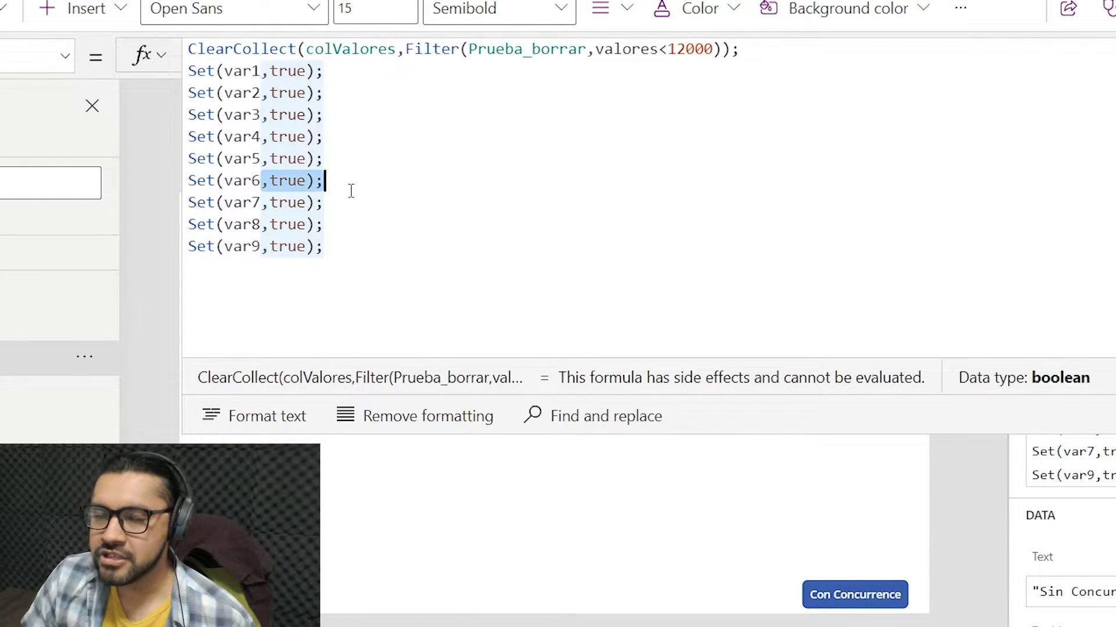
left_click_drag(249, 202, 315, 217)
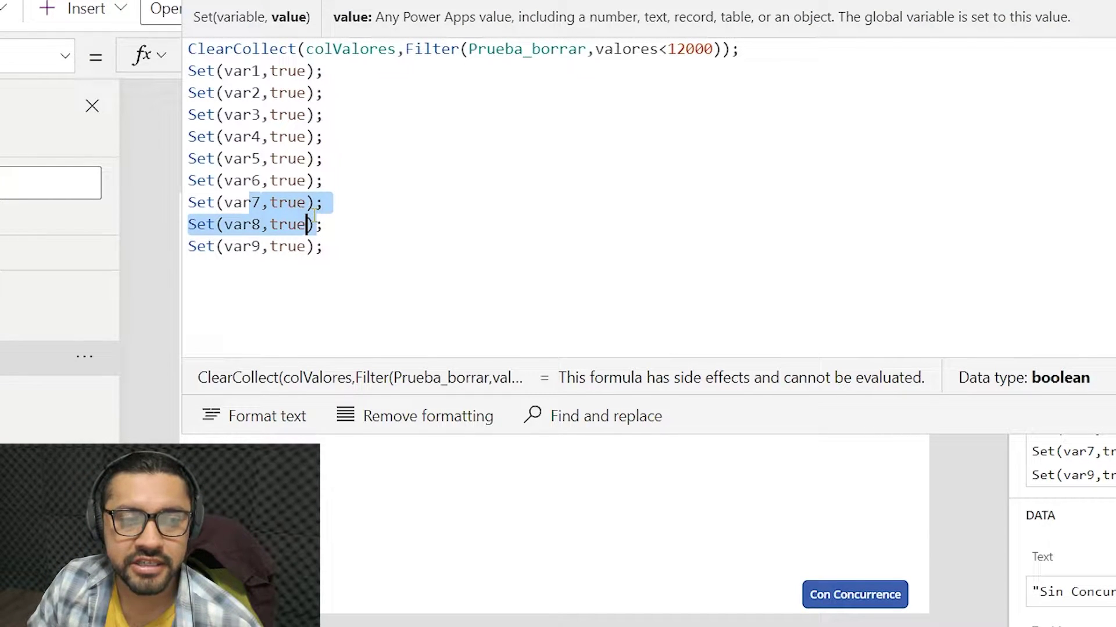
left_click(234, 49)
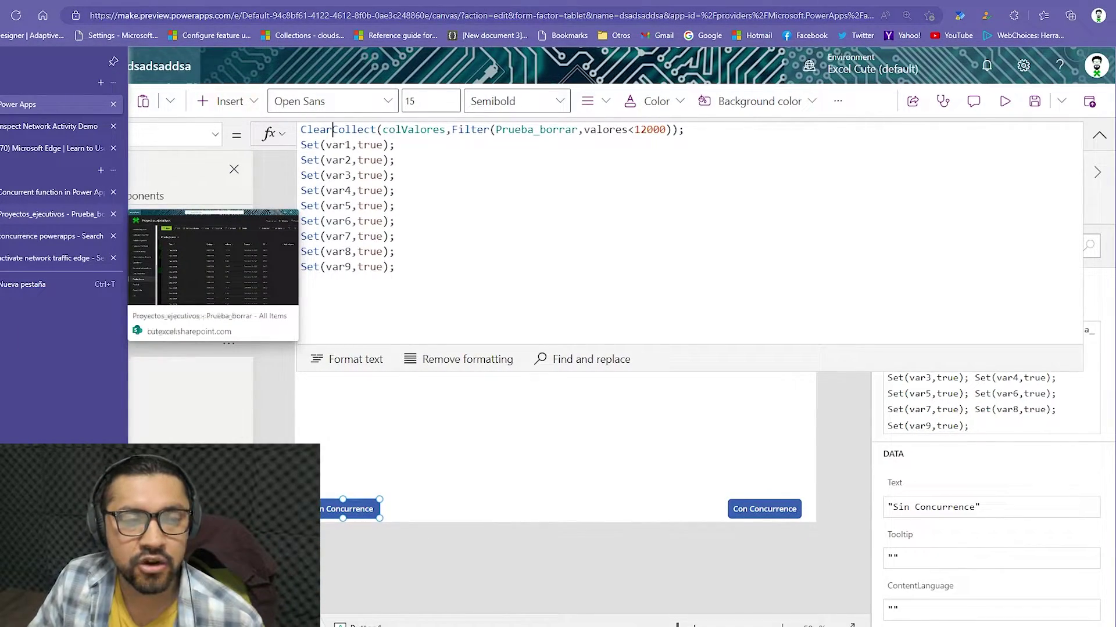
Open the 'Concurrent function in Power Apps' article and scroll down to the chaining section.
left_click(52, 192)
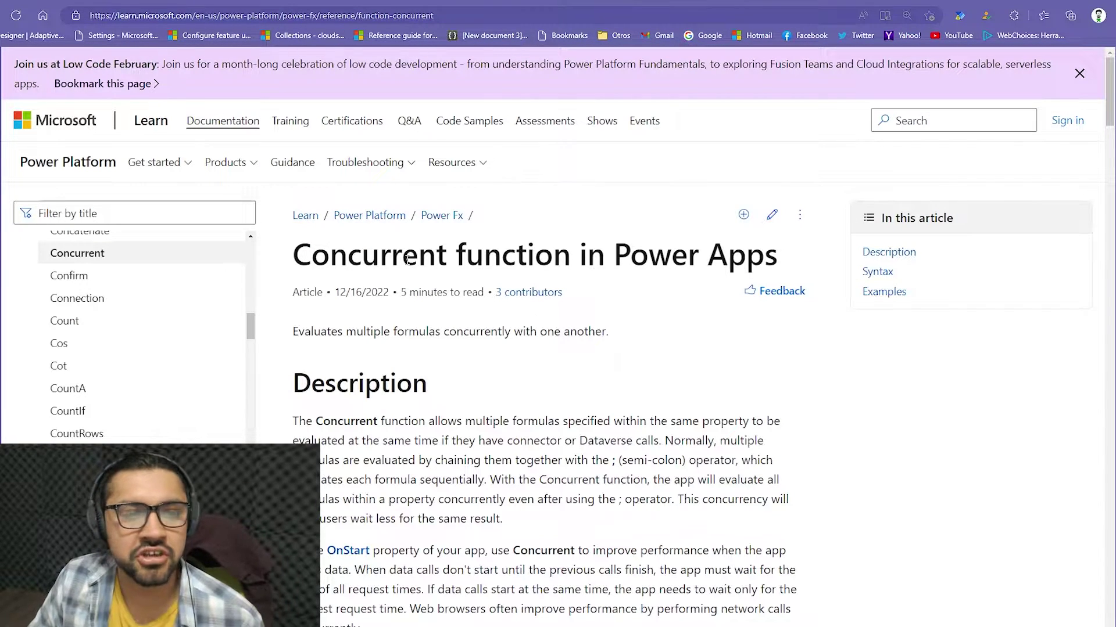
scroll(409, 259, "down", 3)
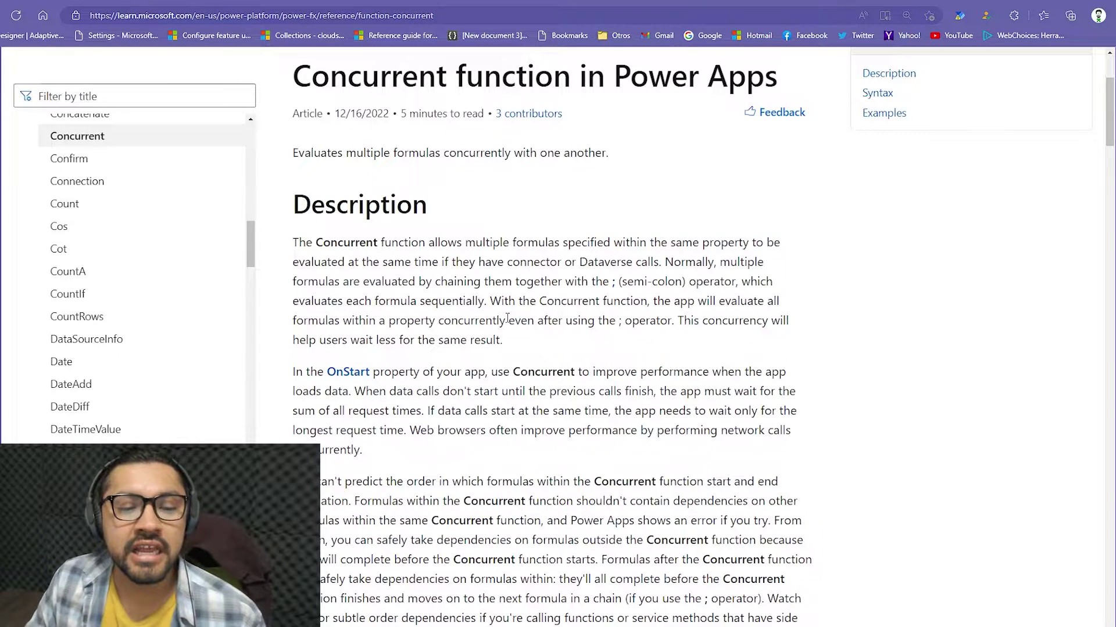
scroll(507, 319, "down", 5)
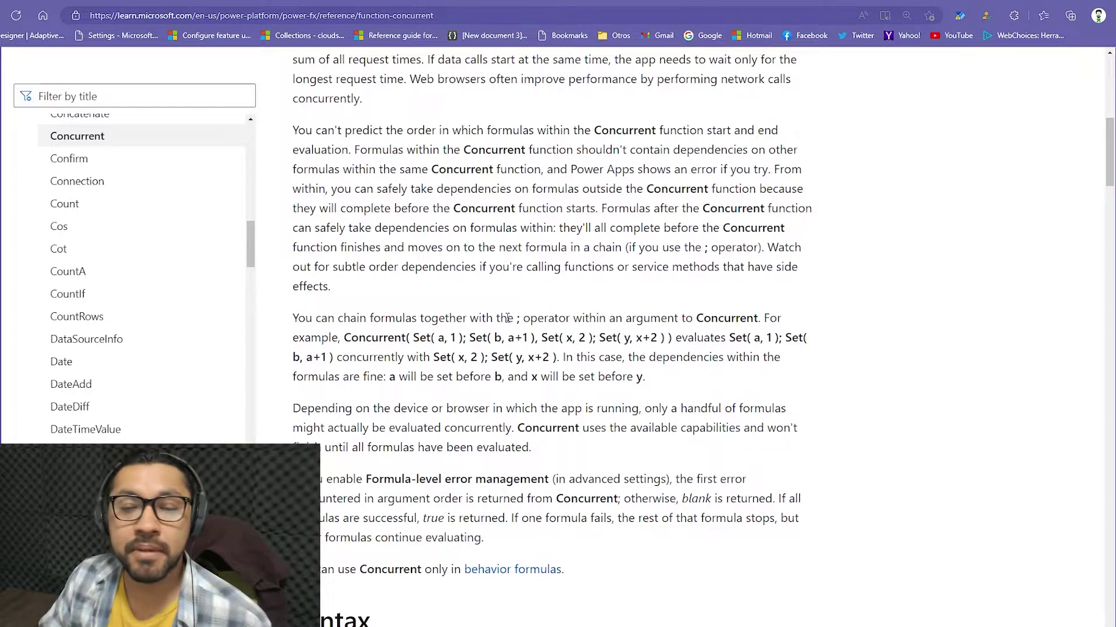
scroll(507, 318, "down", 1)
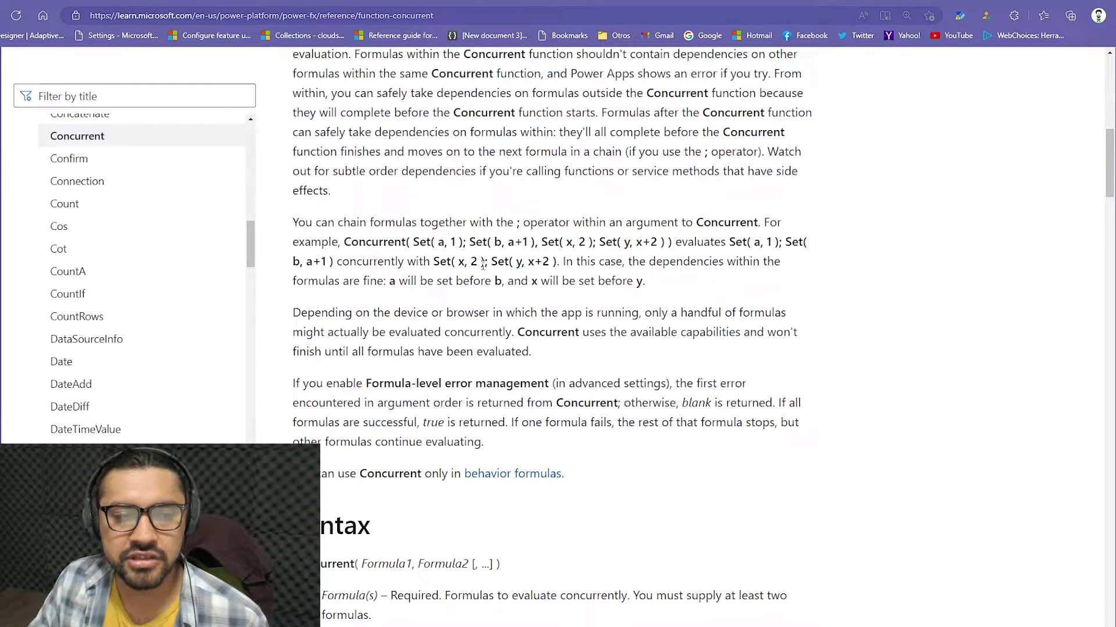
Highlight the Set( x, 2 ) and chained Concurrent examples, then go back to Power Apps Studio.
left_click_drag(483, 264, 433, 262)
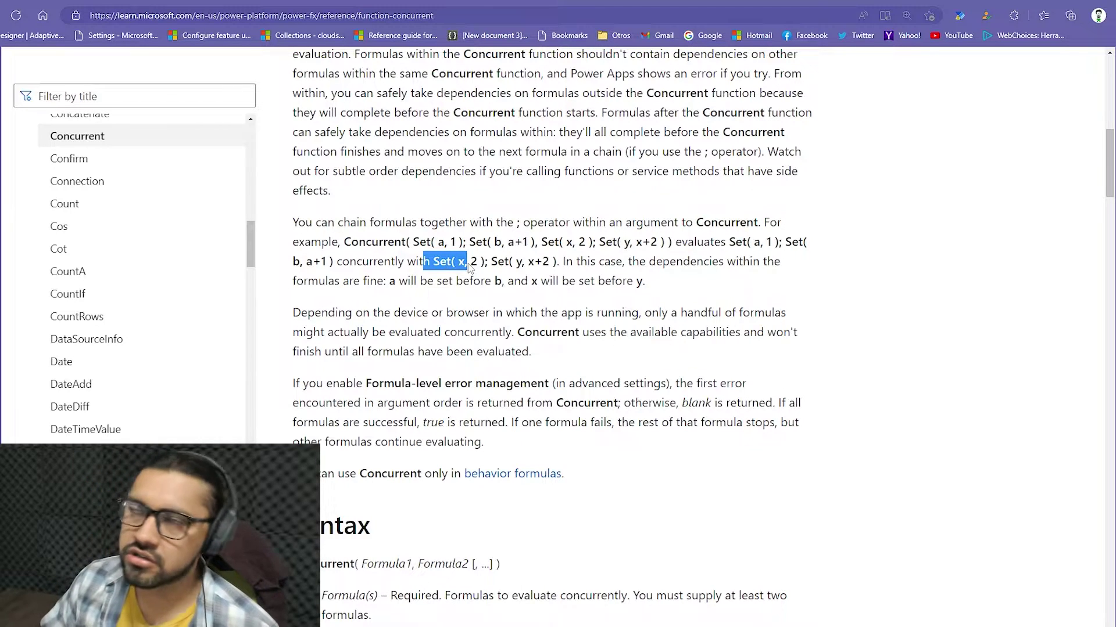
left_click(533, 259)
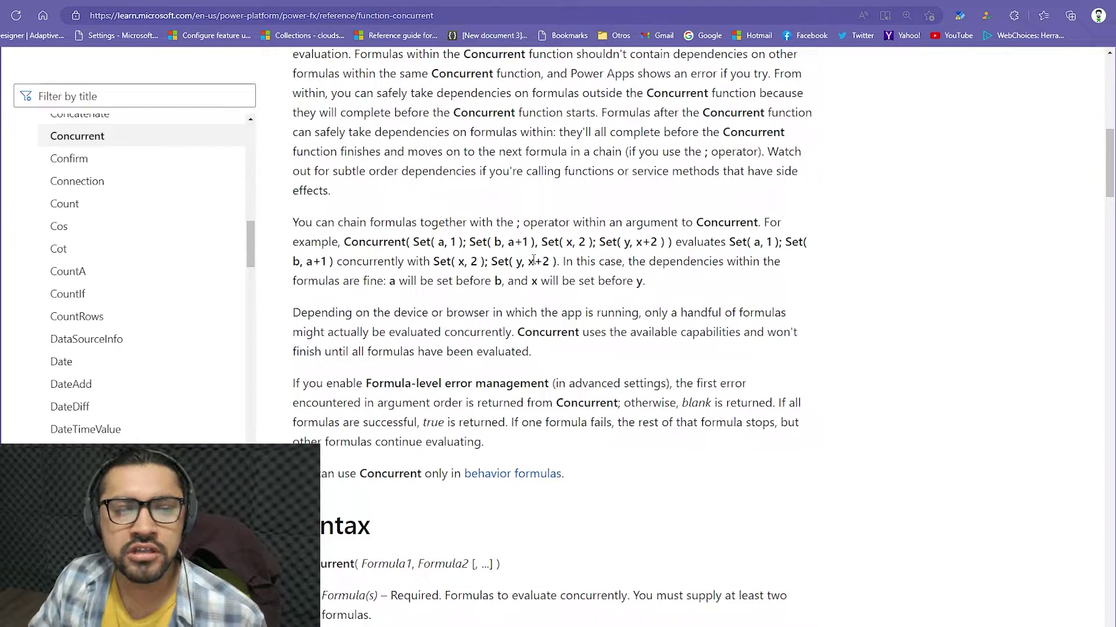
left_click_drag(346, 242, 533, 243)
left_click(532, 243)
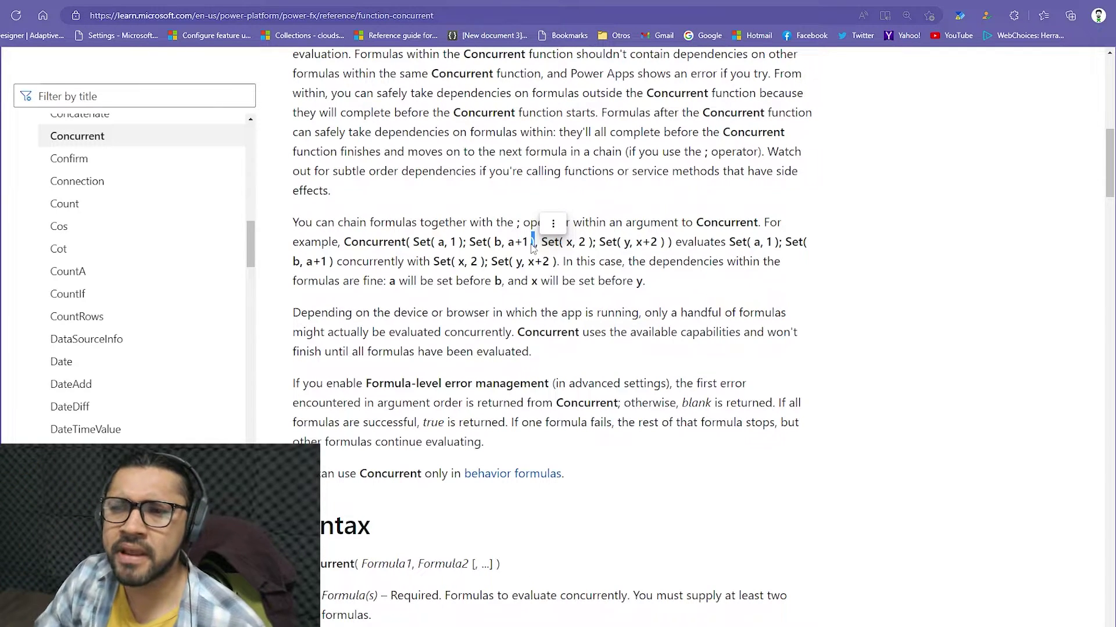
left_click(448, 236)
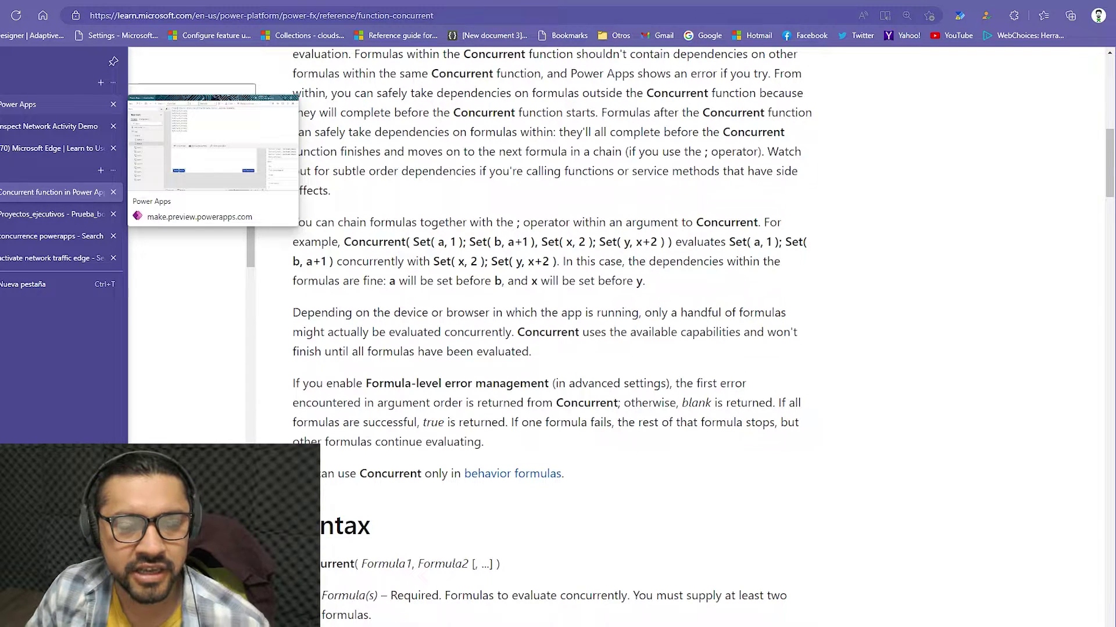
left_click(34, 104)
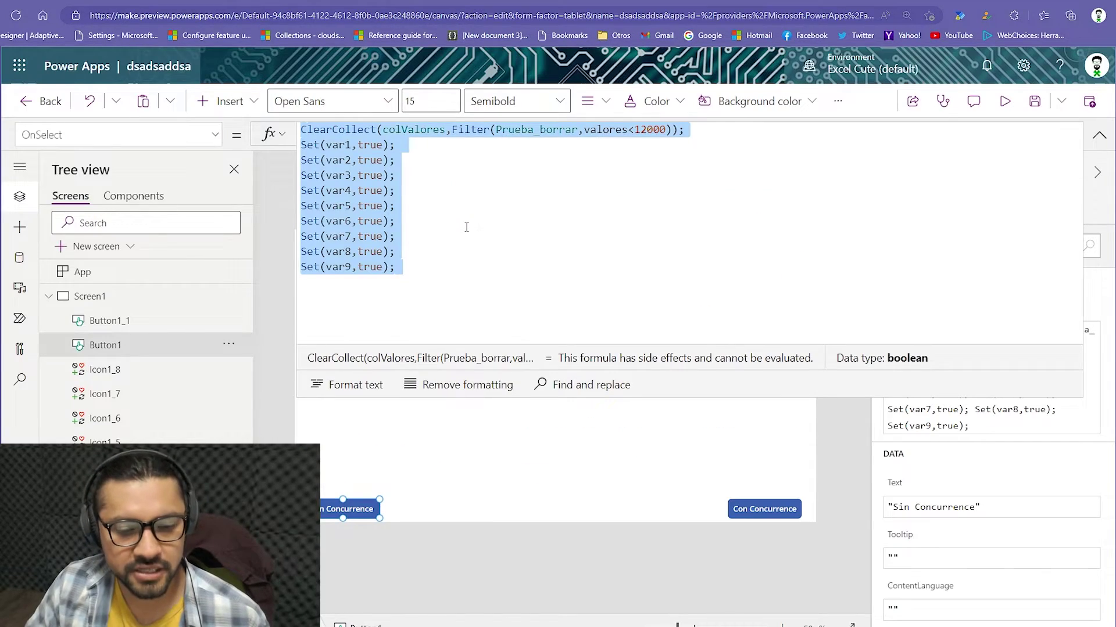
Insert Concurrent( on a new first line above ClearCollect in the Con Concurrence button's OnSelect formula.
left_click(784, 515)
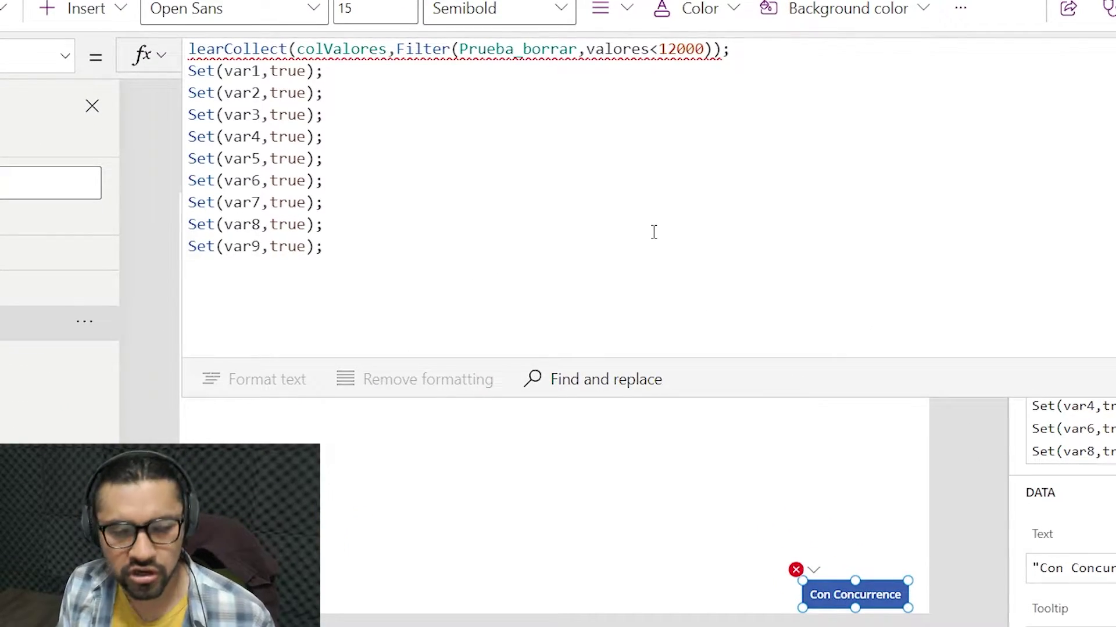
key("ctrl+Home")
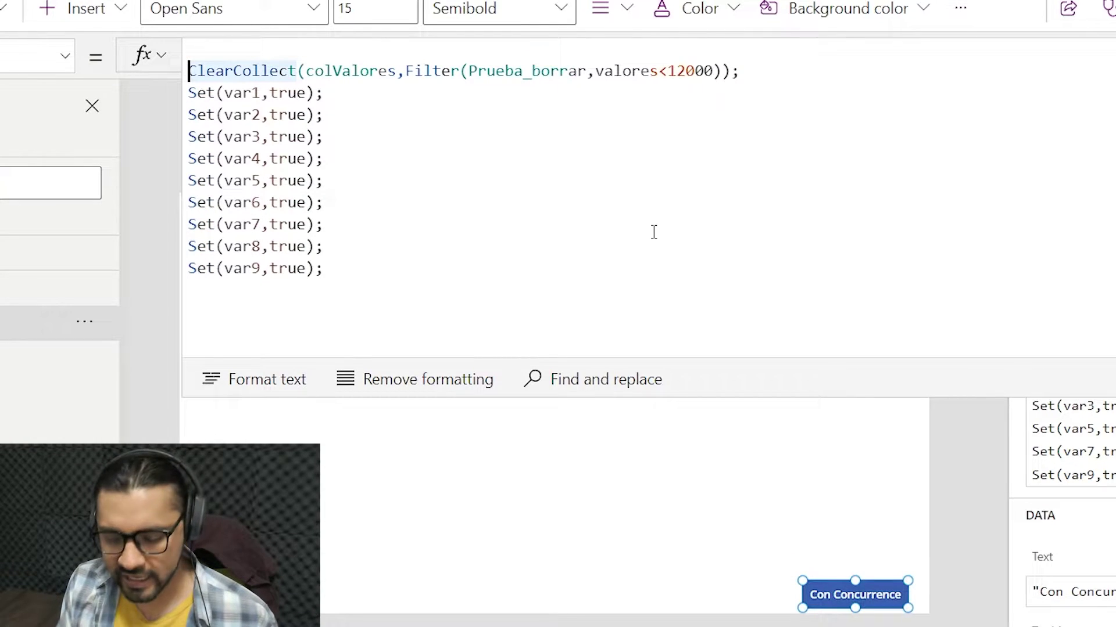
key("Return")
key("Up")
type("Concu")
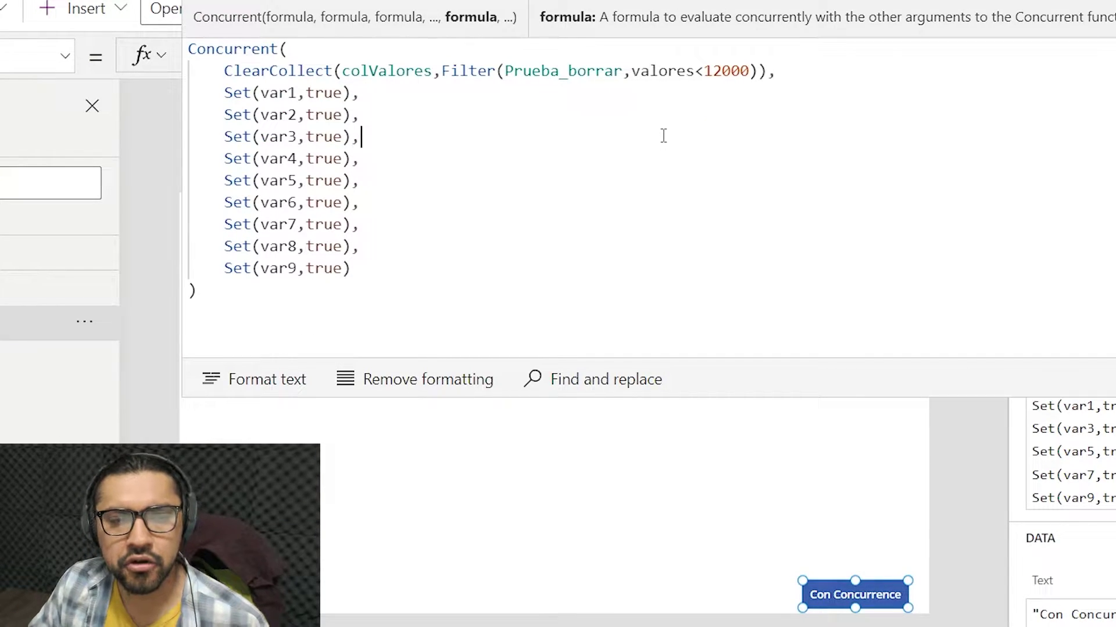
left_click_drag(775, 71, 614, 71)
key("Down")
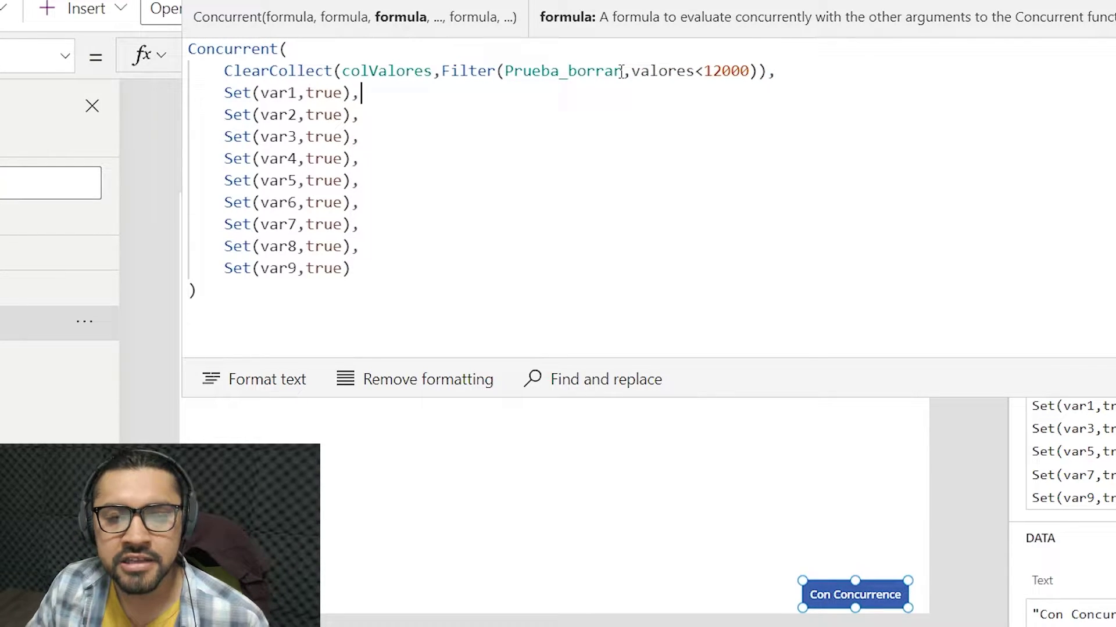
left_click(622, 71)
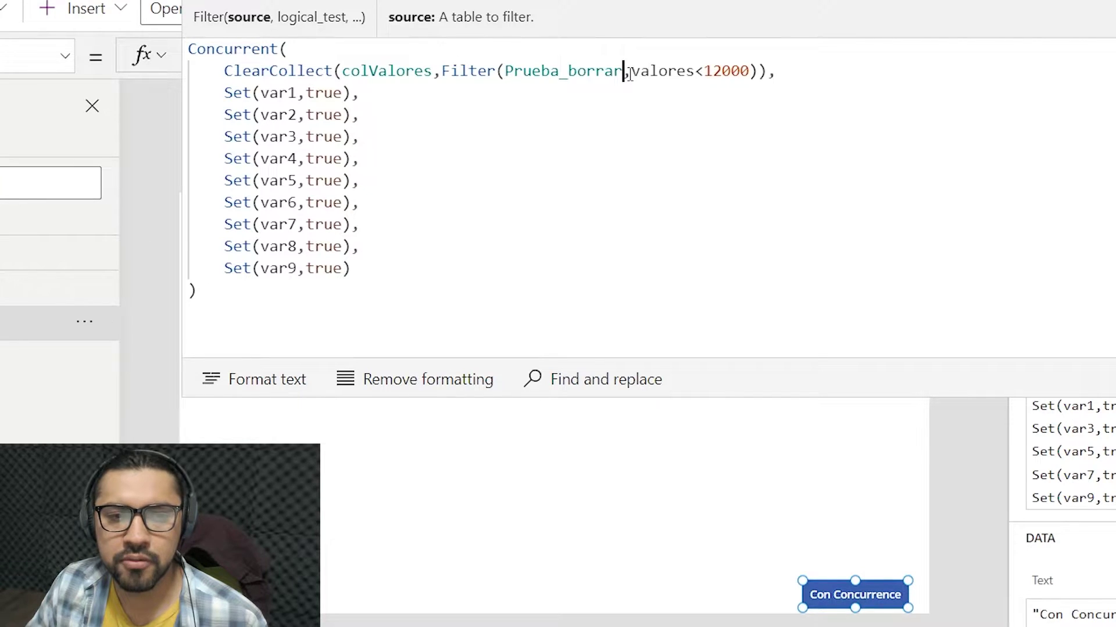
left_click(767, 74)
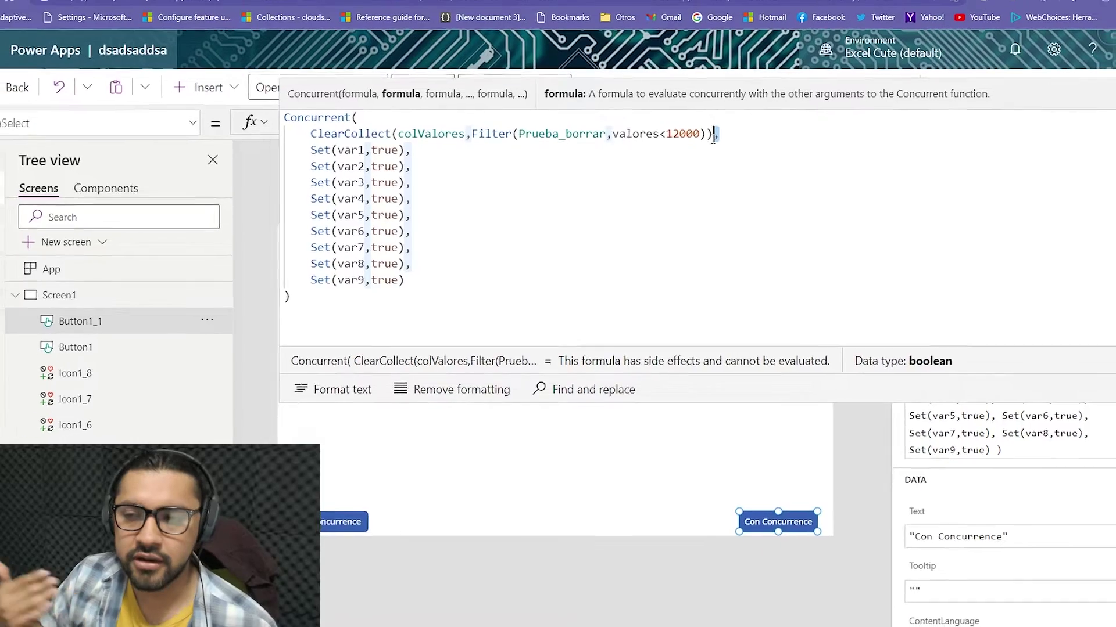
Walk through the Concurrent arguments, highlighting the Set calls for var3 through var9 and the closing parenthesis.
left_click(533, 182)
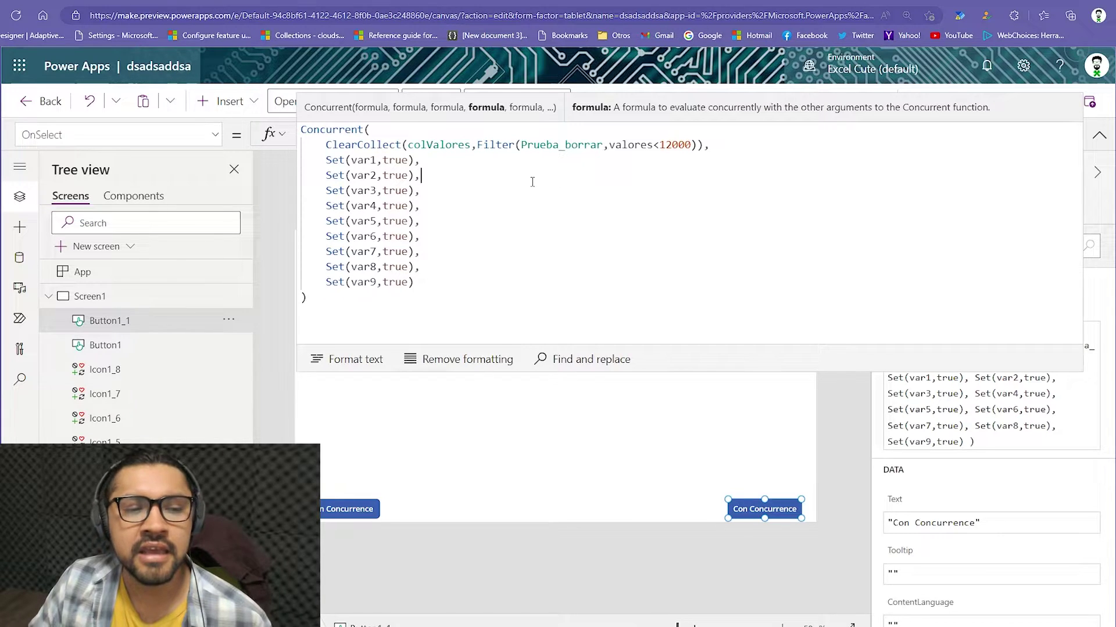
left_click(443, 275)
left_click_drag(443, 274, 347, 176)
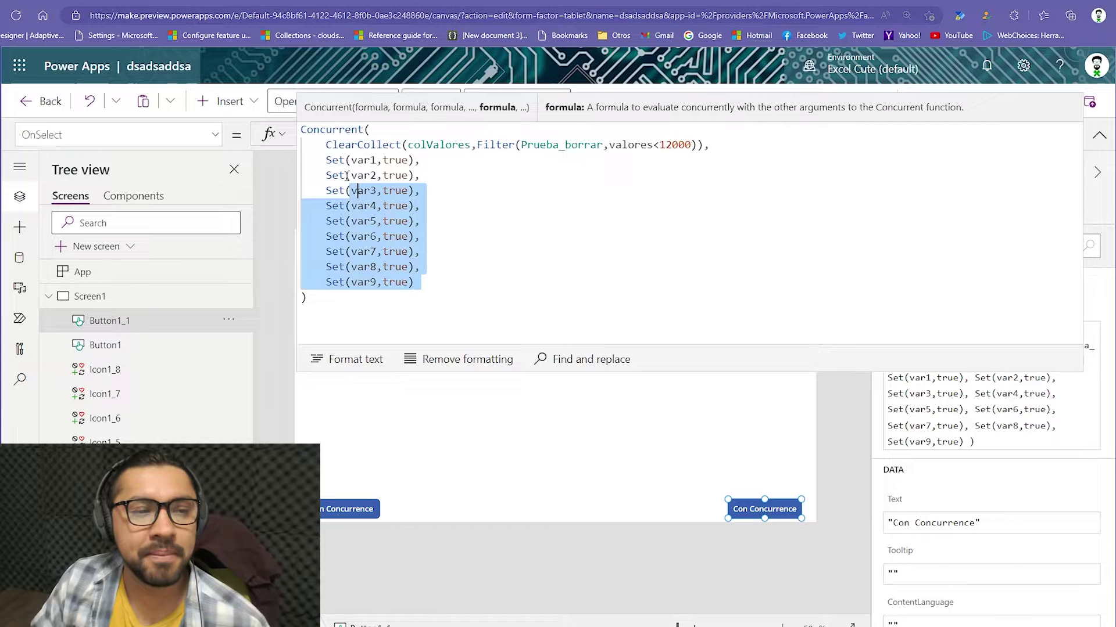
left_click(314, 145)
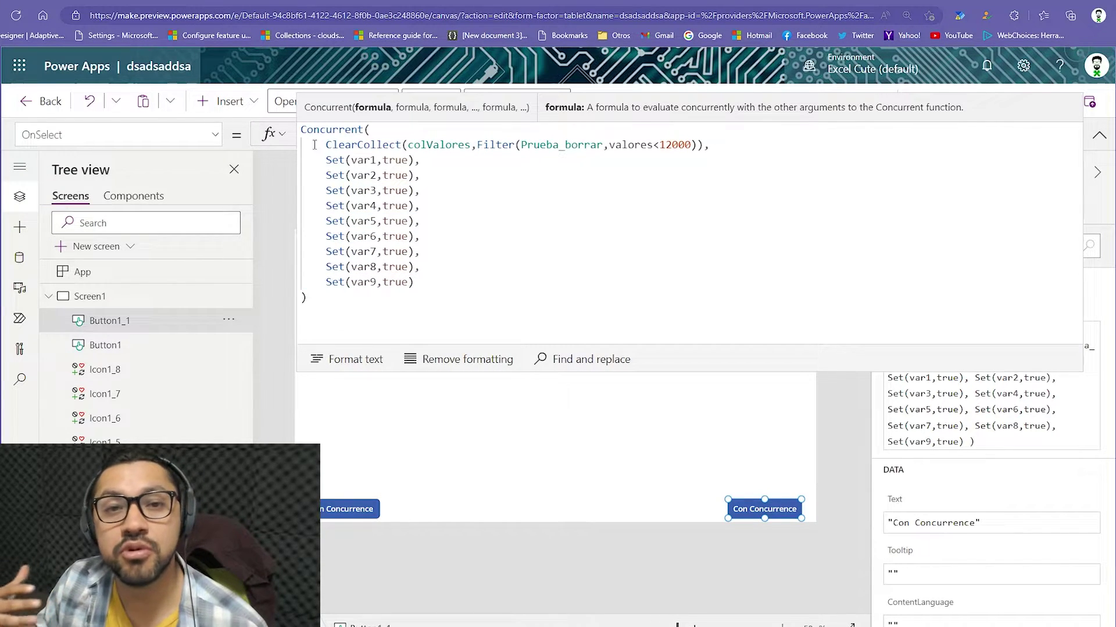
left_click(512, 297)
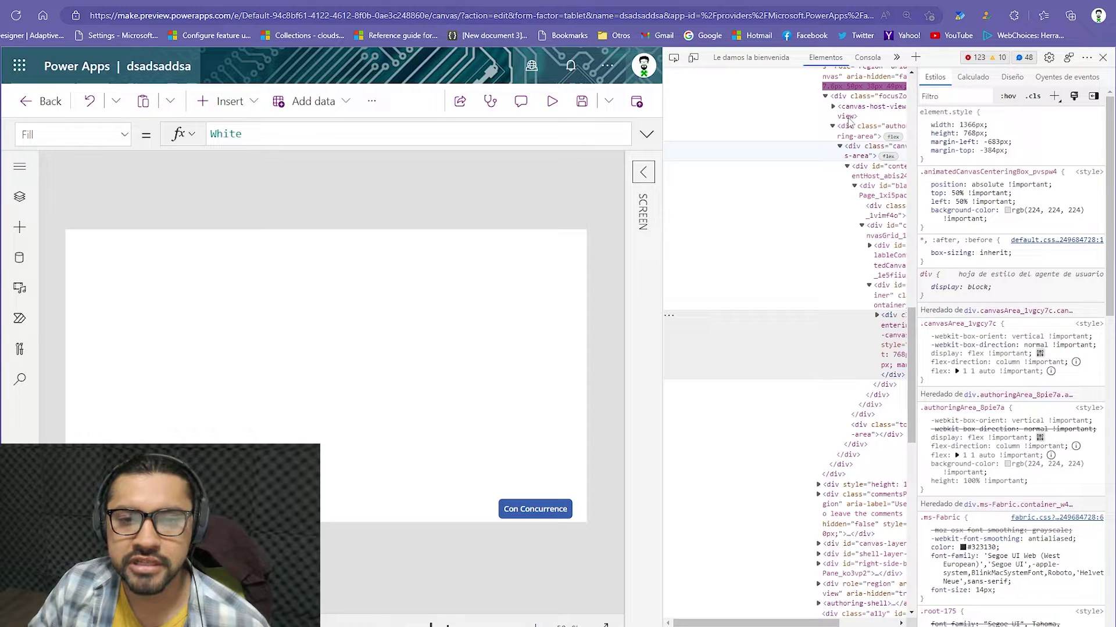
Show the Network panel from the DevTools overflow and run the app in preview.
left_click(897, 57)
left_click(903, 95)
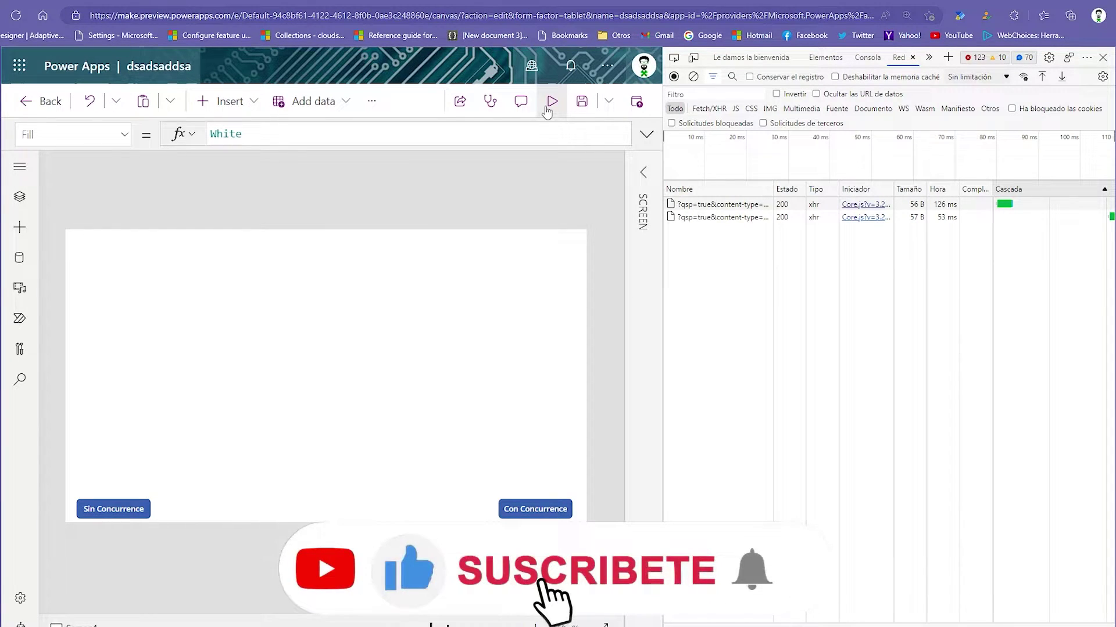
left_click(547, 112)
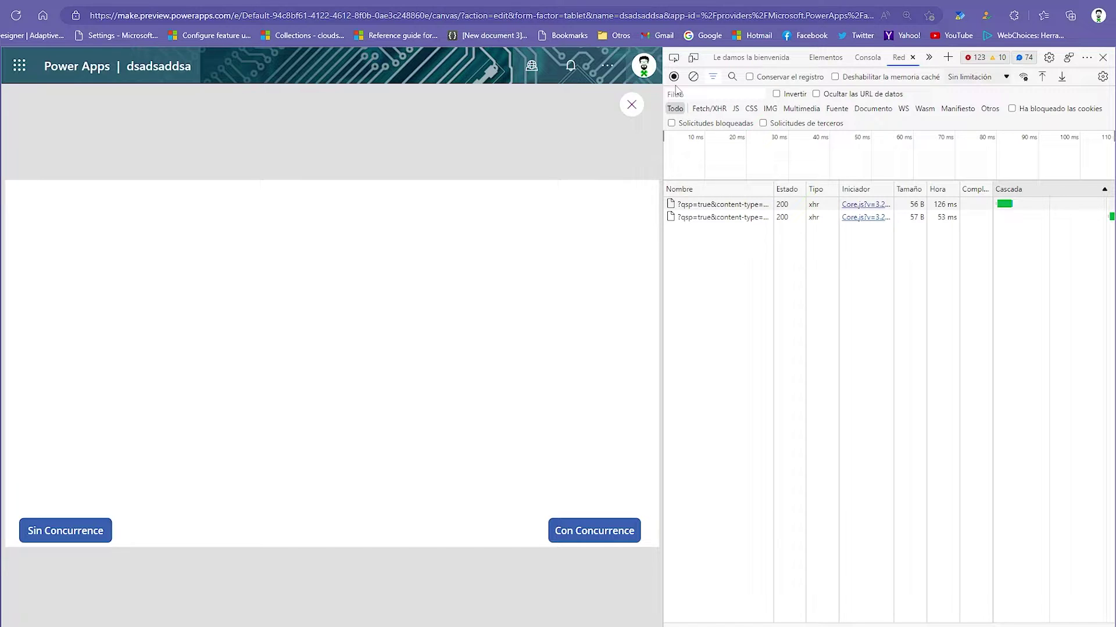
Record network traffic while running Sin Concurrence to capture its invoke POST request.
left_click(674, 76)
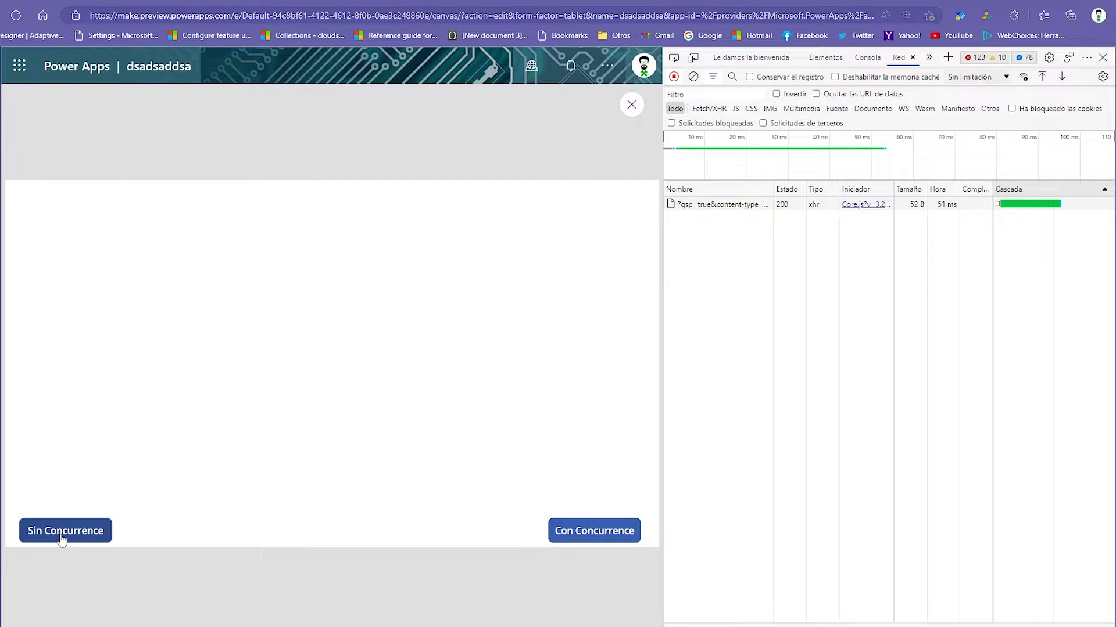
left_click(63, 540)
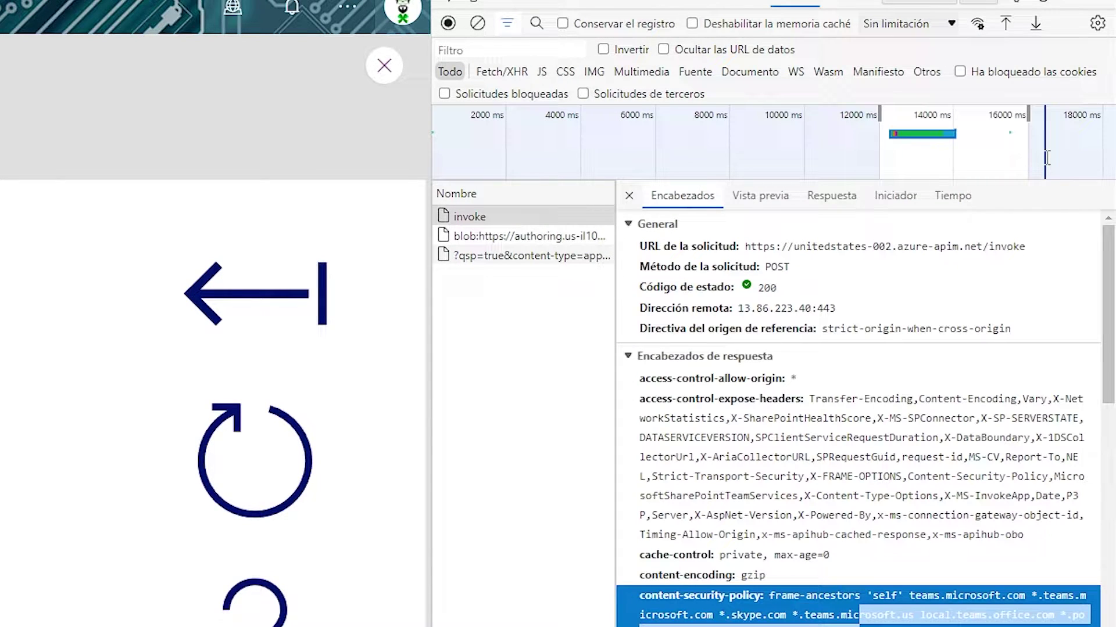
left_click_drag(880, 116, 897, 120)
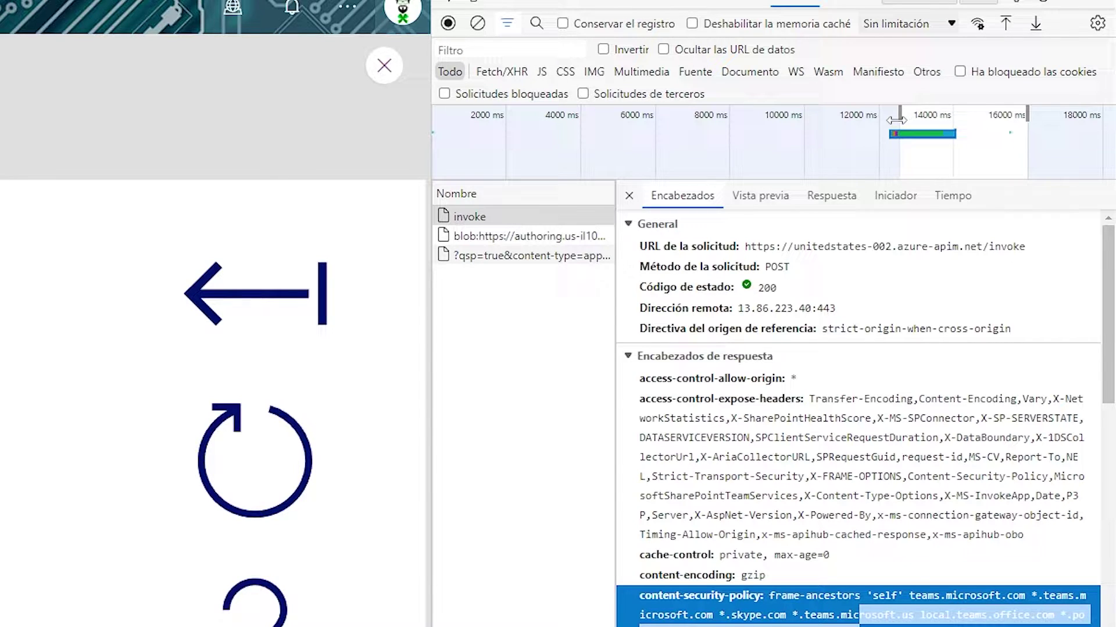
Zoom the network overview timeline around the Sin Concurrence requests near 14000 ms.
left_click_drag(885, 119, 960, 119)
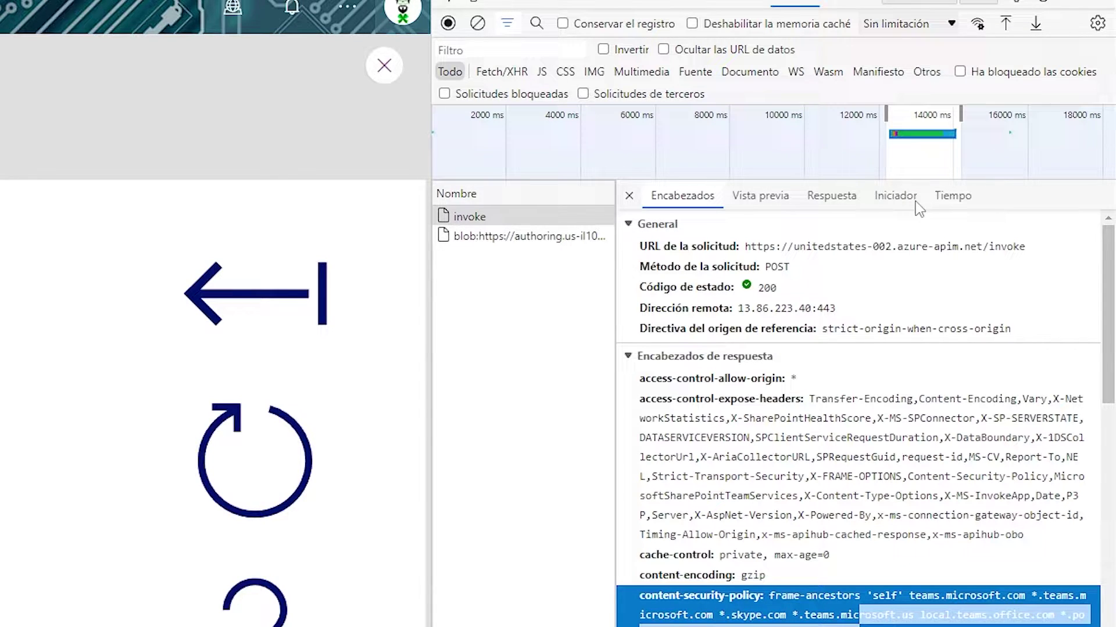
left_click(948, 124)
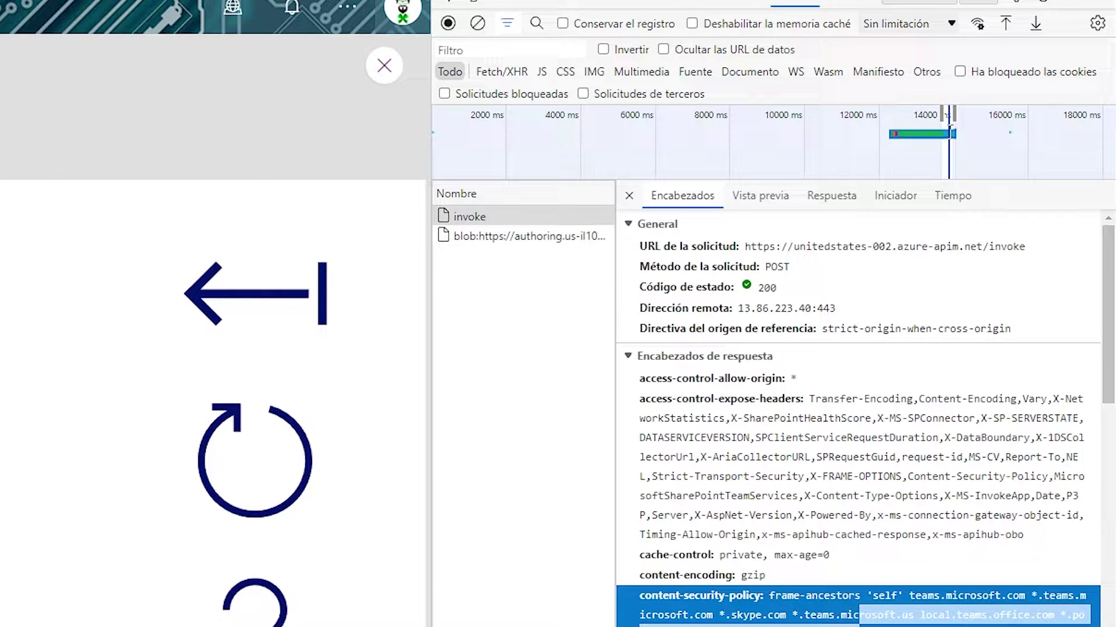
left_click_drag(941, 114, 889, 111)
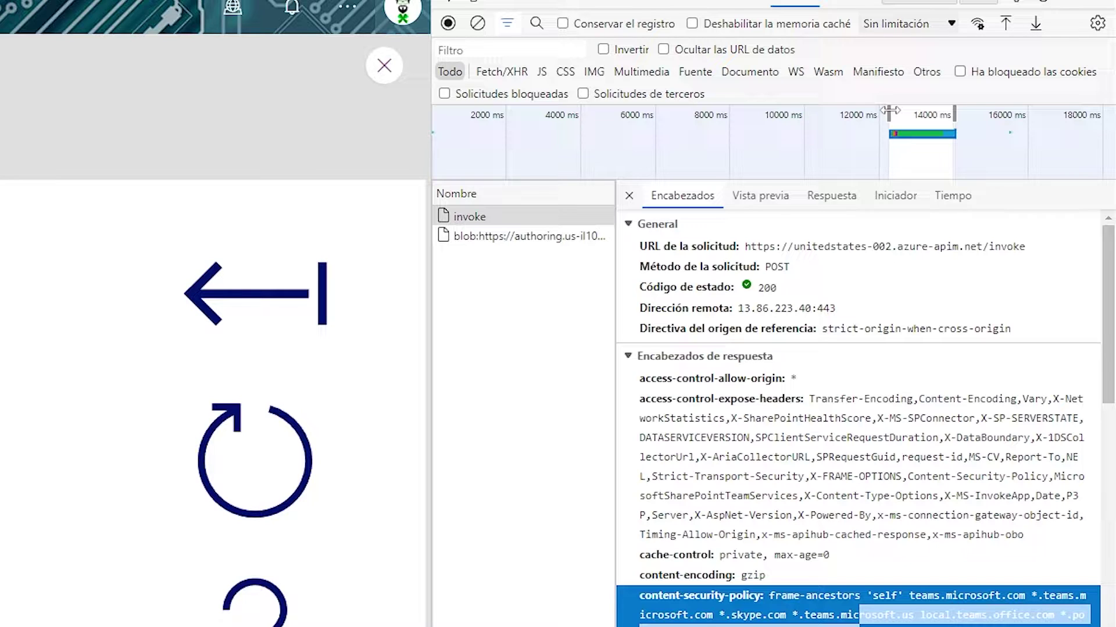
left_click_drag(954, 114, 978, 115)
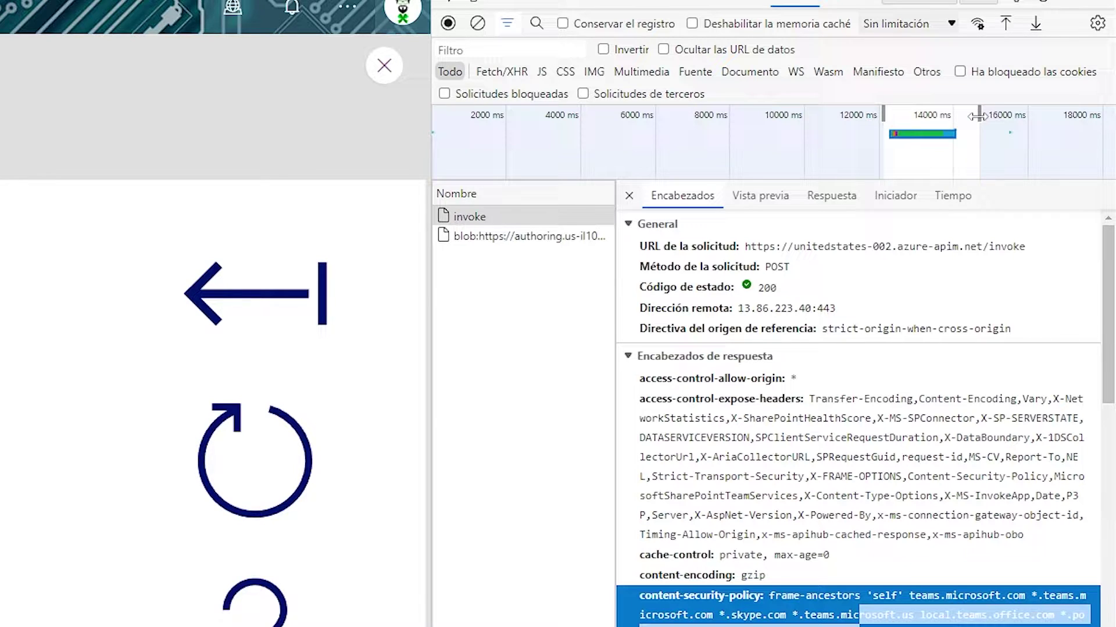
left_click_drag(978, 116, 974, 116)
Inspect the blob, POST and invoke requests' headers, extending the timeline to about 16300 ms.
key("Down")
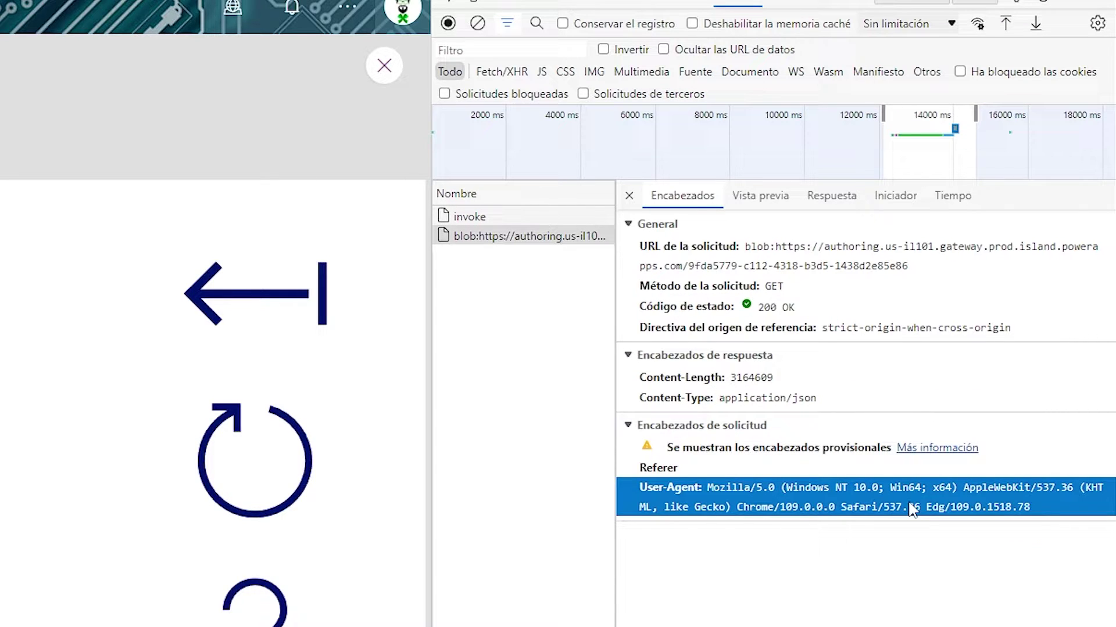
left_click_drag(976, 117, 1012, 118)
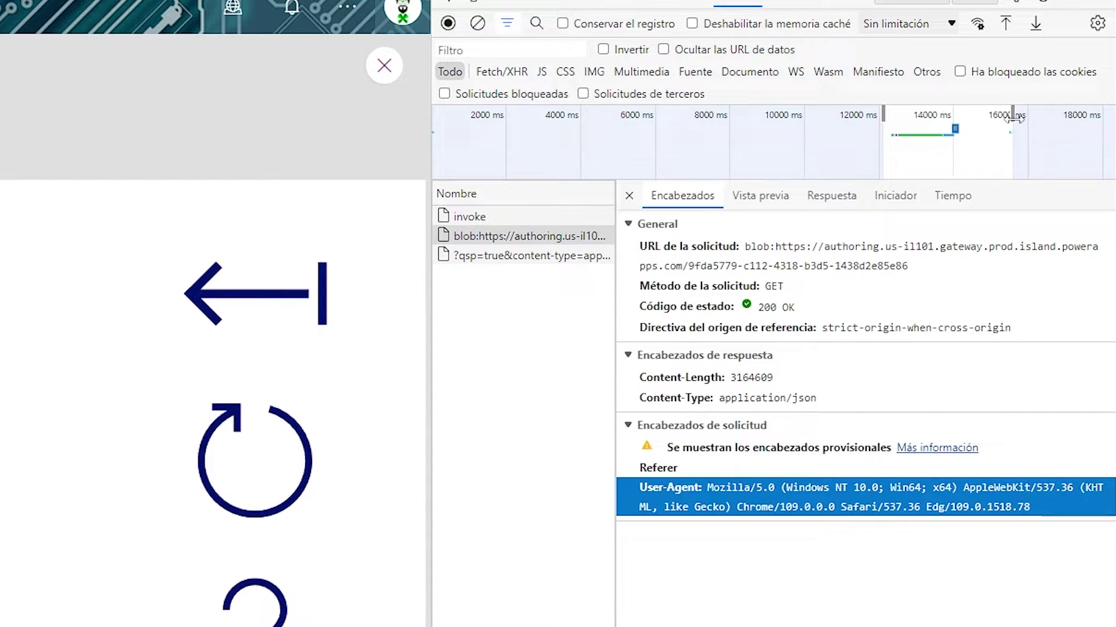
left_click(531, 256)
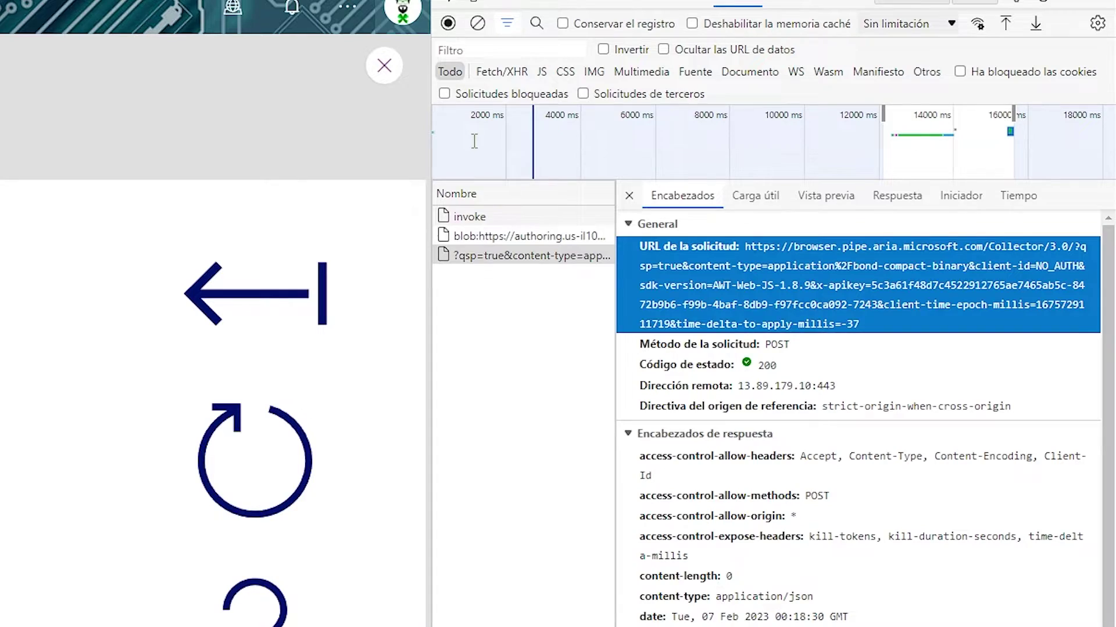
left_click_drag(1014, 115, 963, 115)
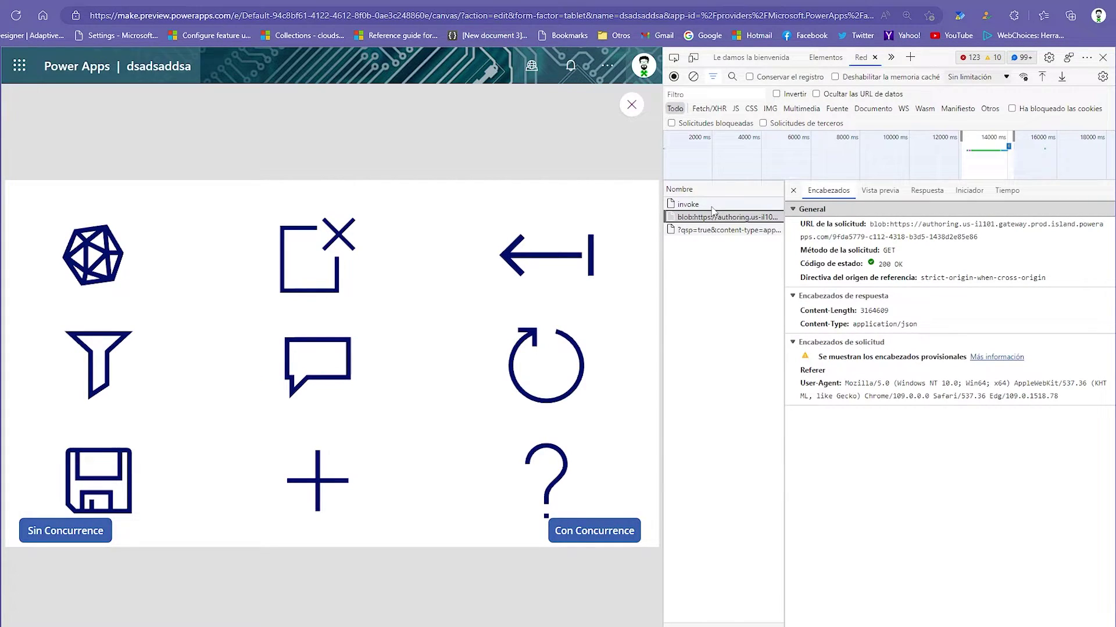
left_click(712, 207)
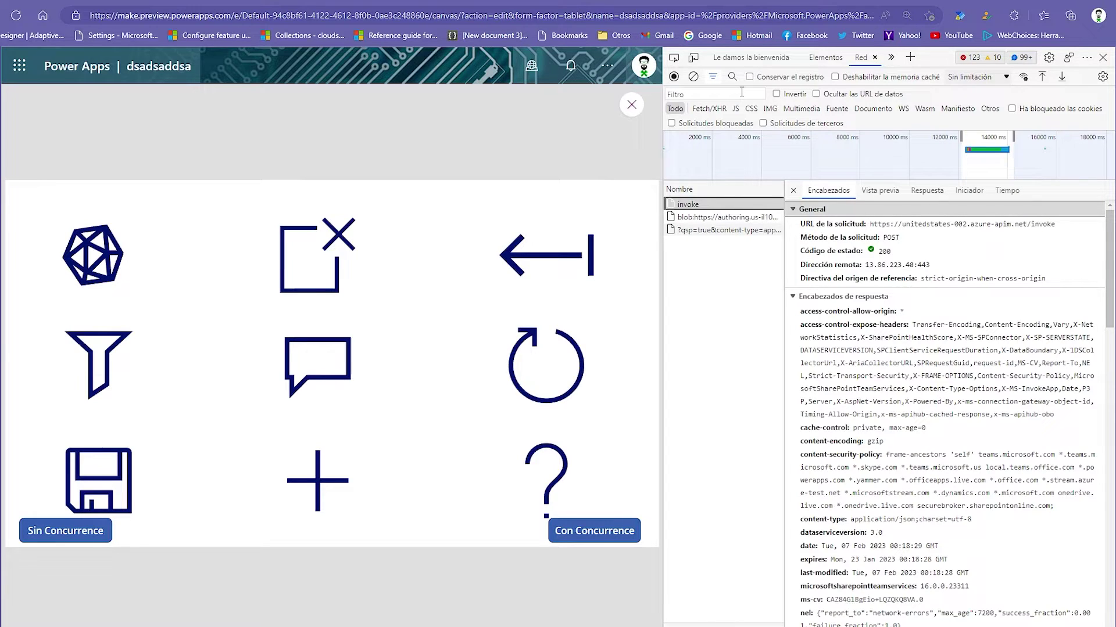
Close the preview to return to the app editor.
left_click(631, 105)
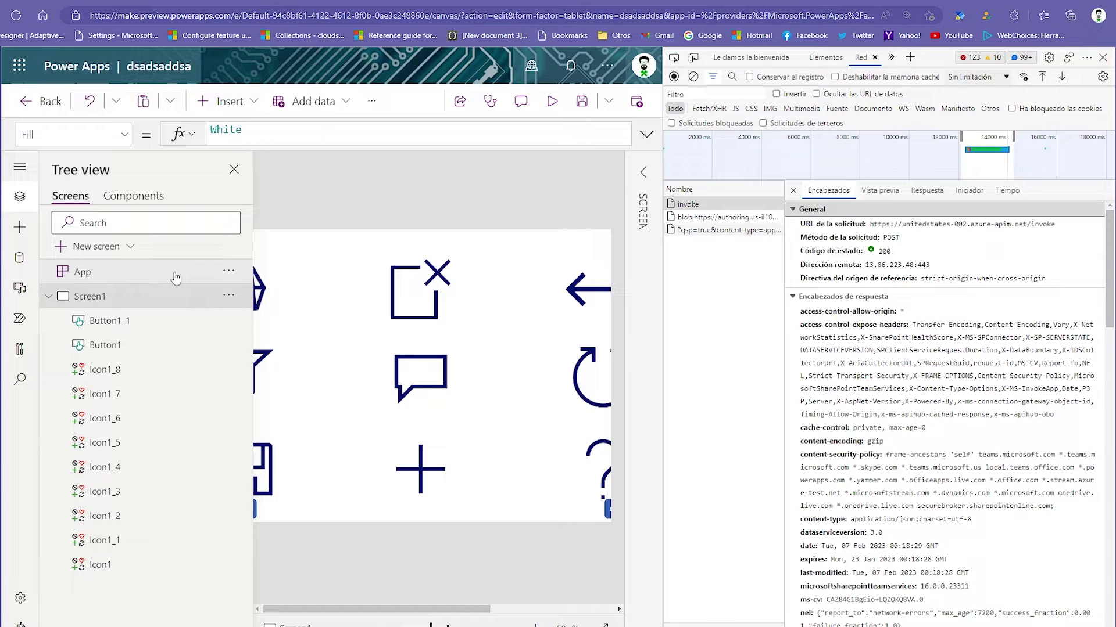
Re-run the preview with a cleared network log, narrow the timeline to the first requests, and stop recording.
left_click(552, 101)
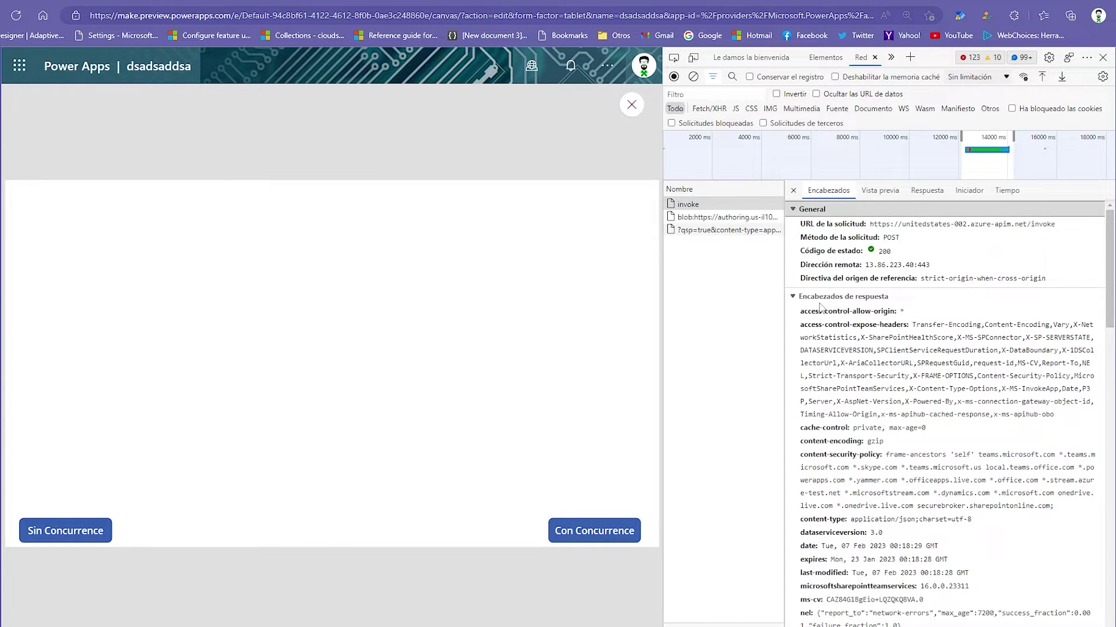
key("ctrl+l")
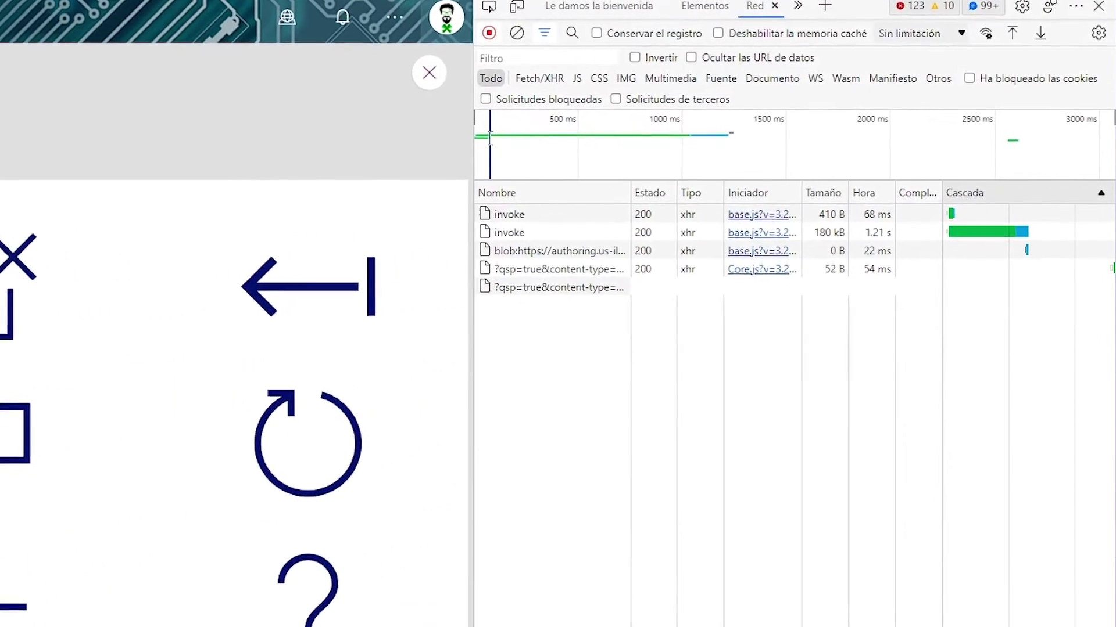
left_click_drag(449, 133, 445, 141)
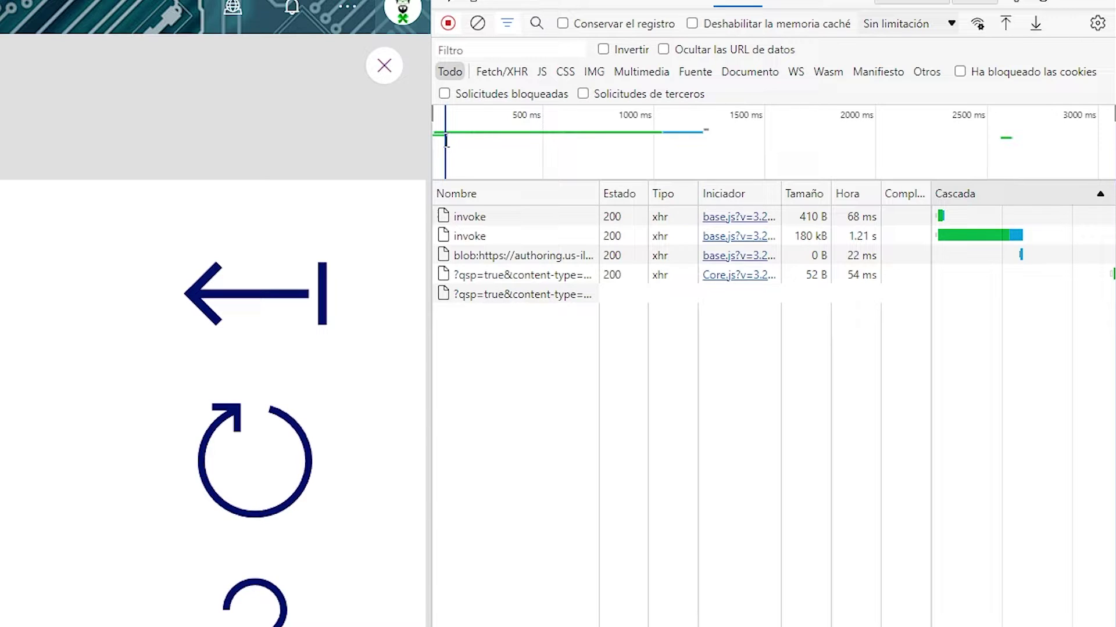
left_click(446, 141)
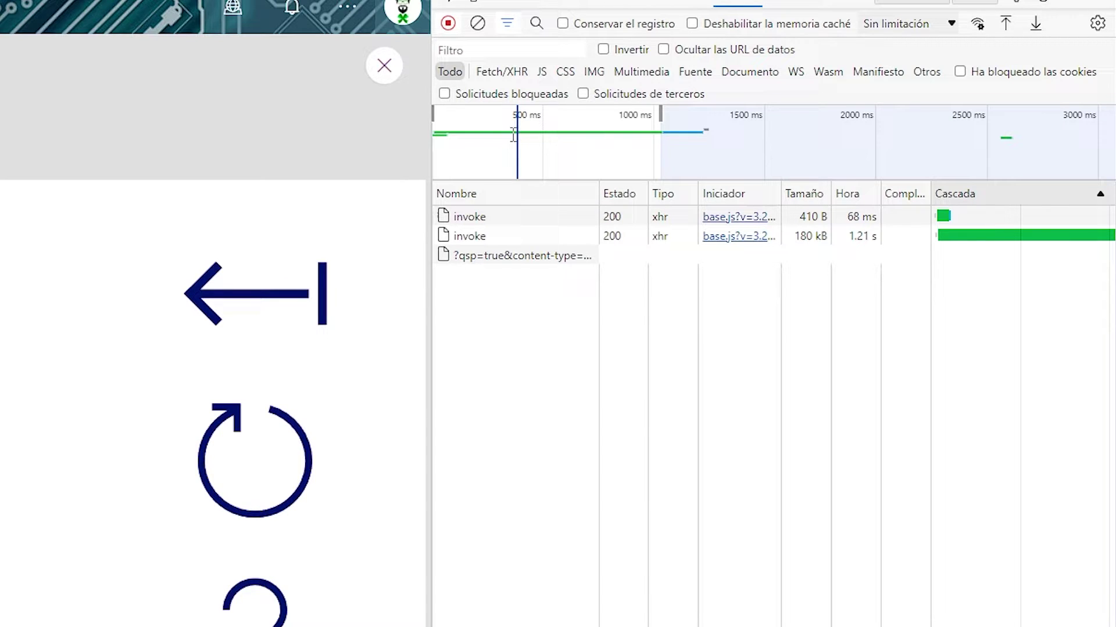
left_click_drag(661, 110, 660, 108)
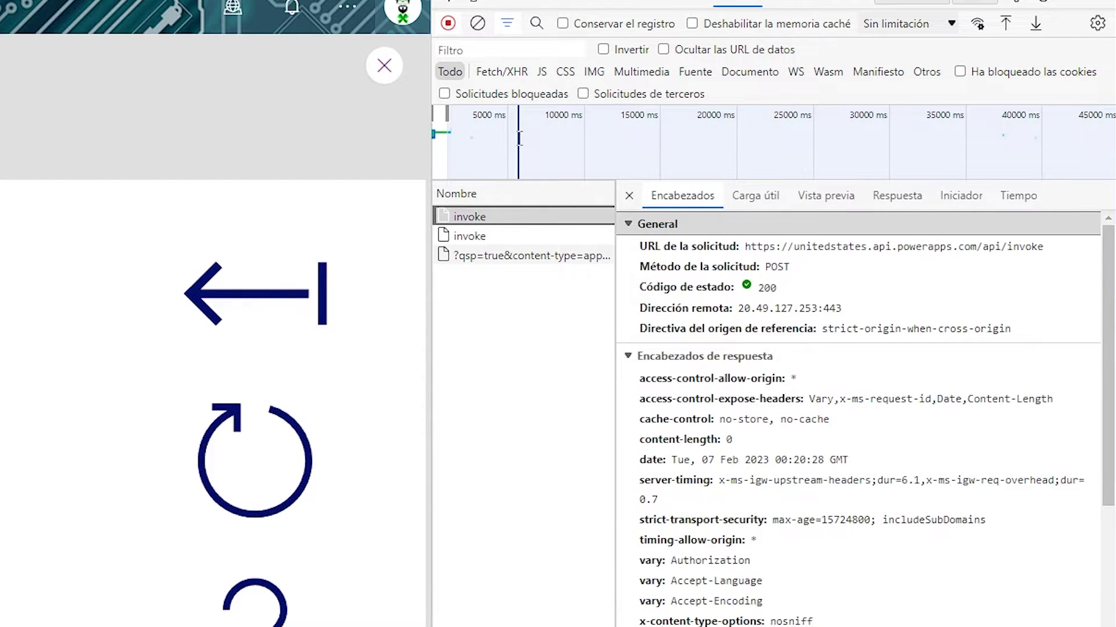
left_click(567, 168)
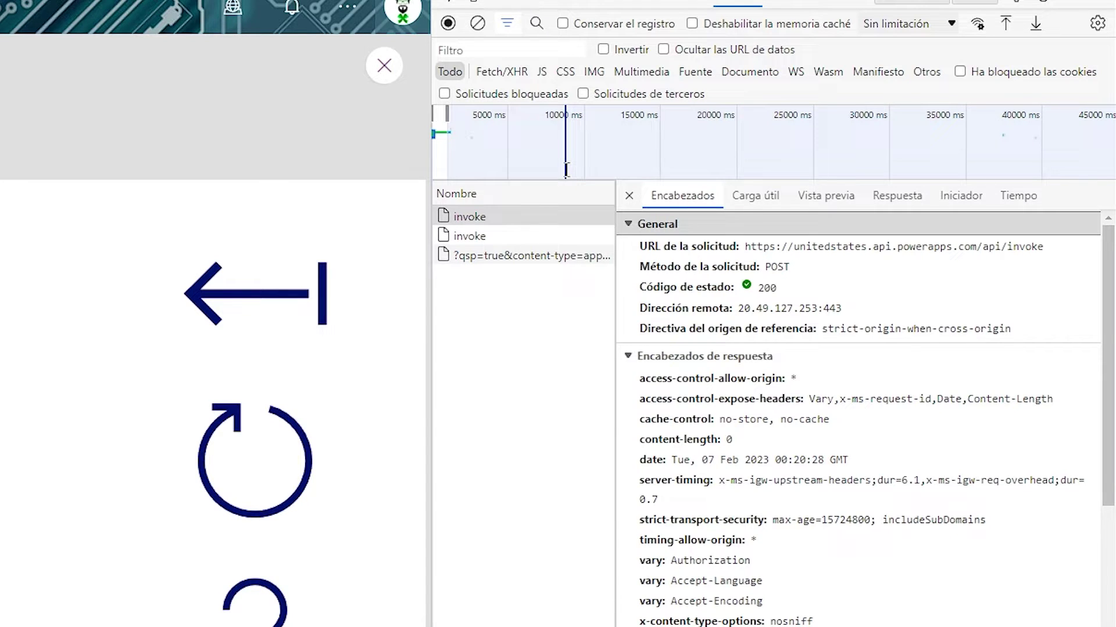
left_click(380, 73)
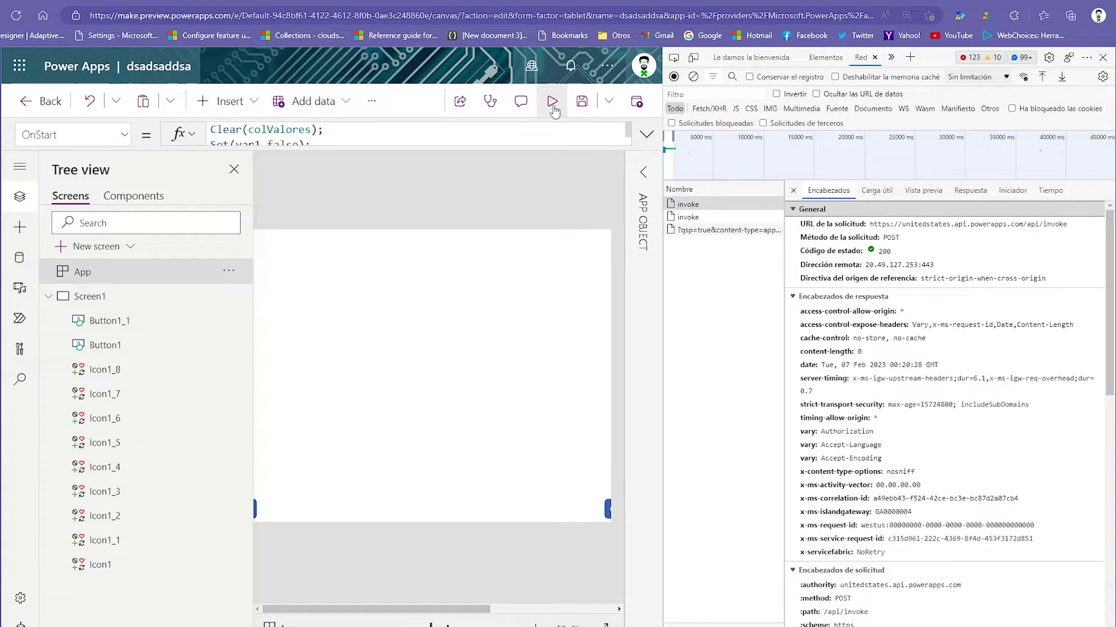
Preview the app again and clear the network request log.
left_click(552, 105)
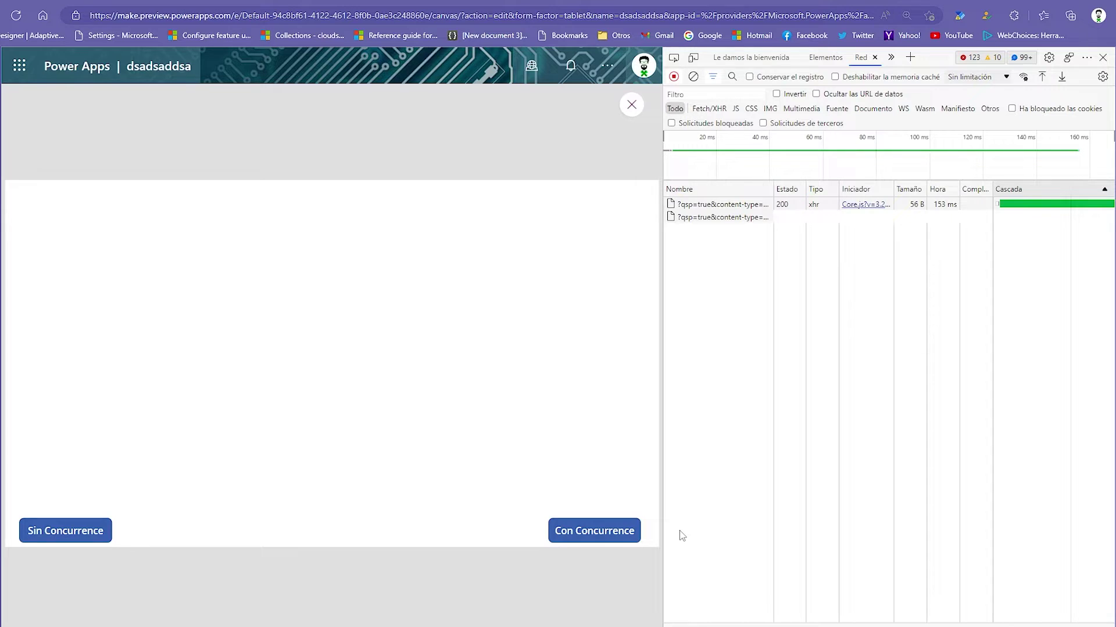
left_click(610, 531)
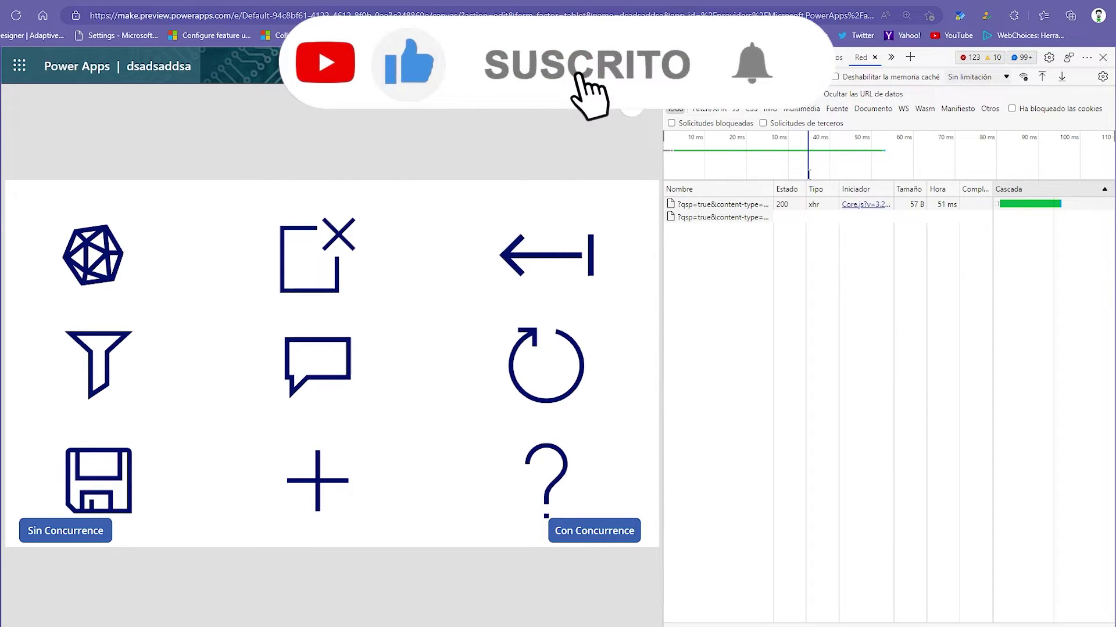
Check the first request's headers, then start a second ClearCollect into colDosValores in Con Concurrence's OnSelect.
left_click(979, 204)
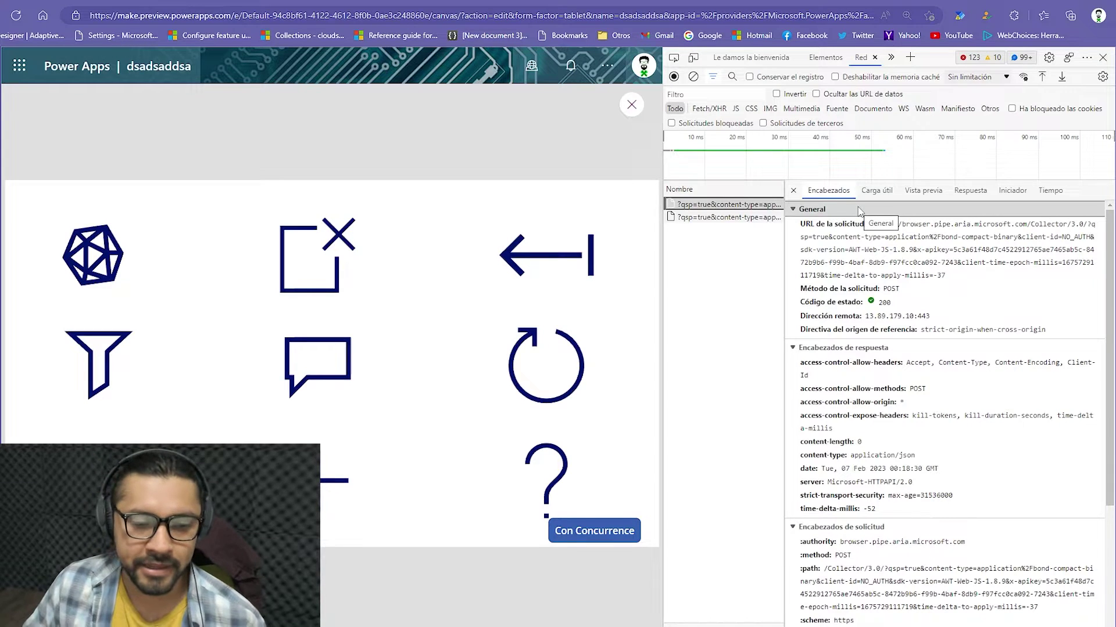
left_click(632, 104)
left_click(564, 510)
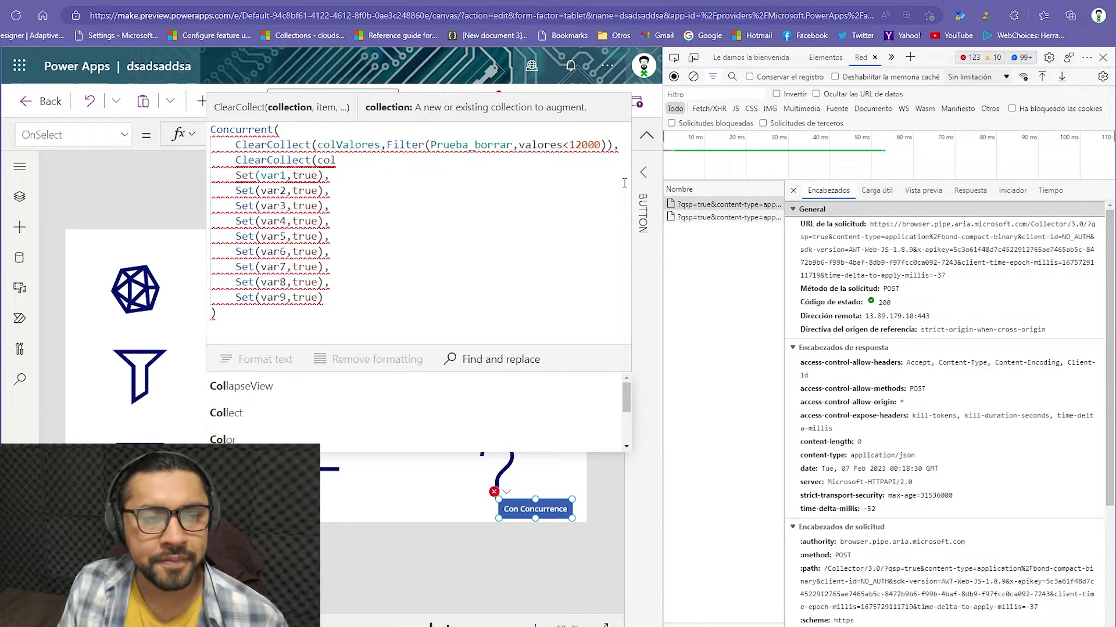
type("DosValores, Filte")
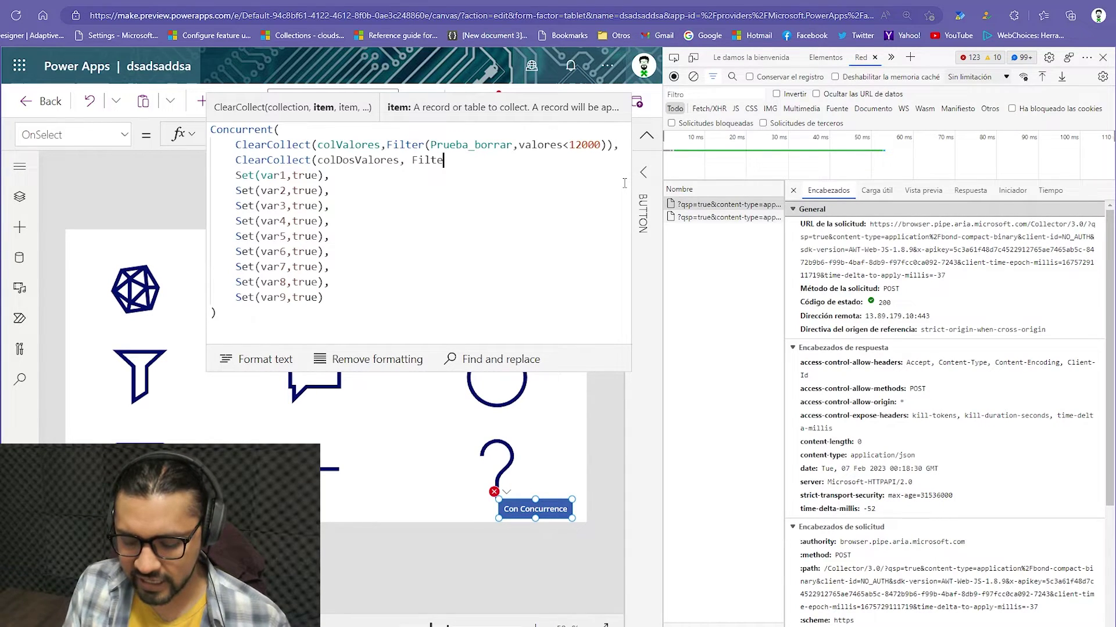
Finish ClearCollect(colDosValores, Filter(colValores,valores<500)) and place it after the Concurrent block.
type("r(colValores,valores<500")
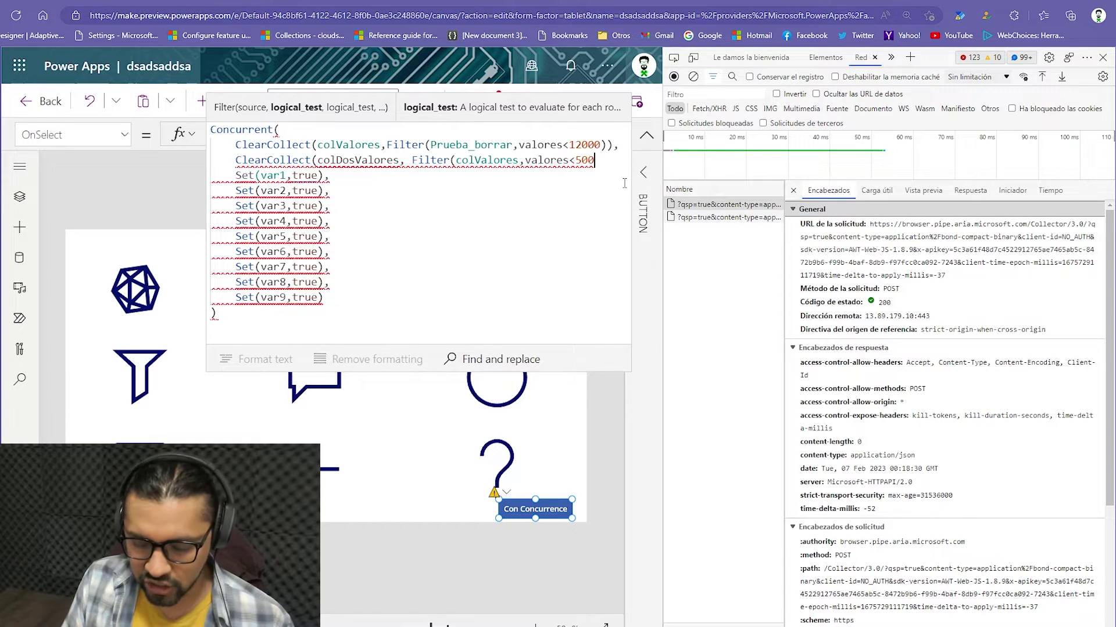
type("))")
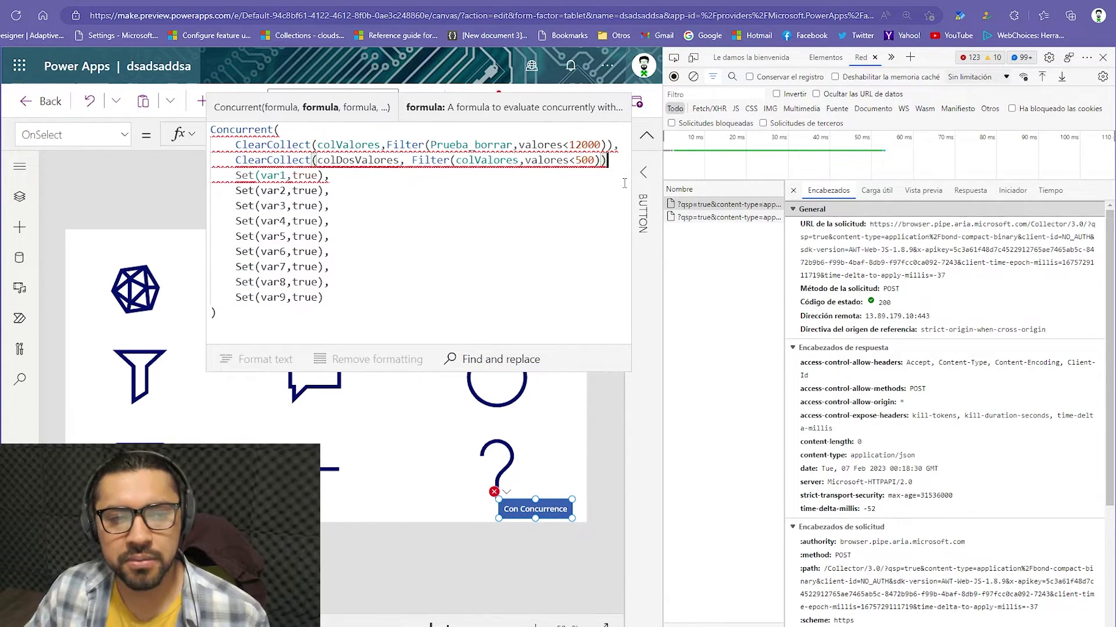
type(",")
left_click(507, 162)
mouse_move(486, 161)
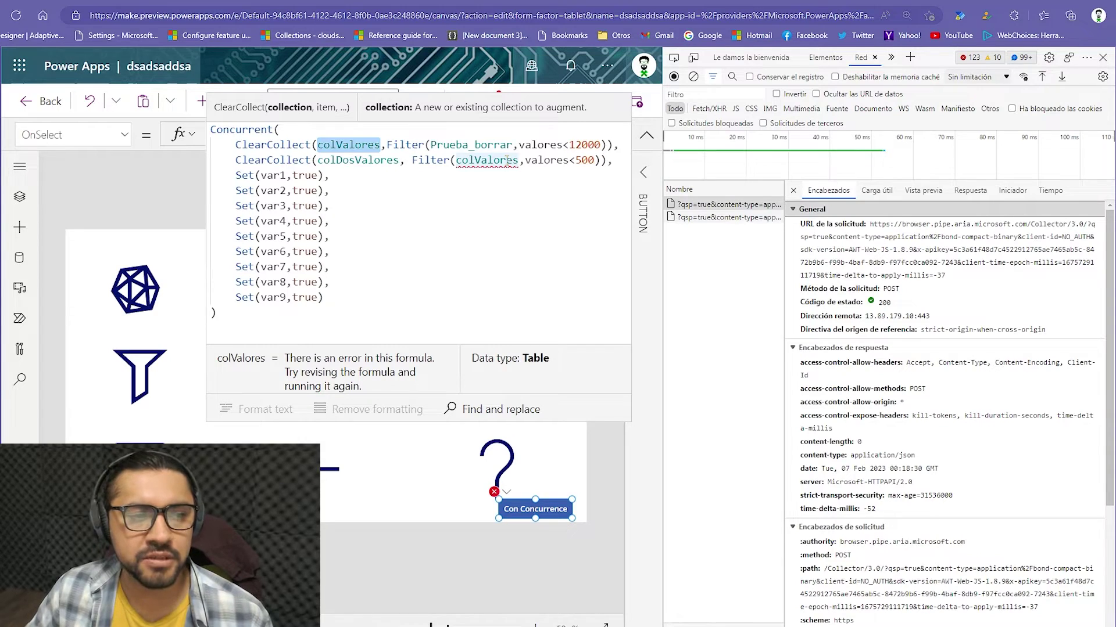
left_click_drag(613, 160, 619, 145)
key("BackSpace")
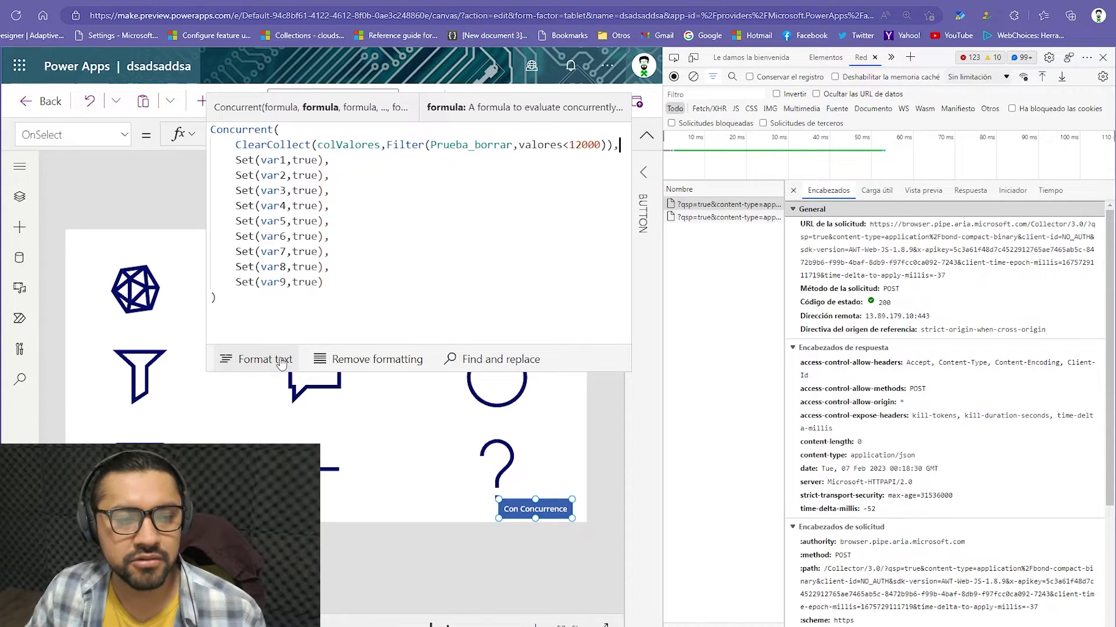
key("ctrl+z")
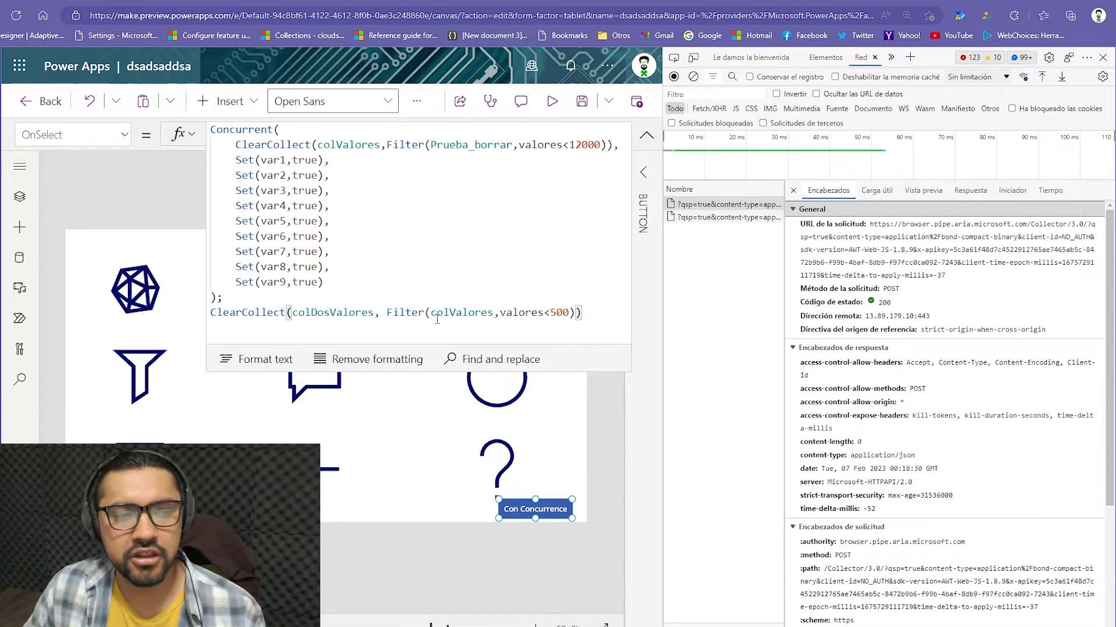
left_click(334, 312)
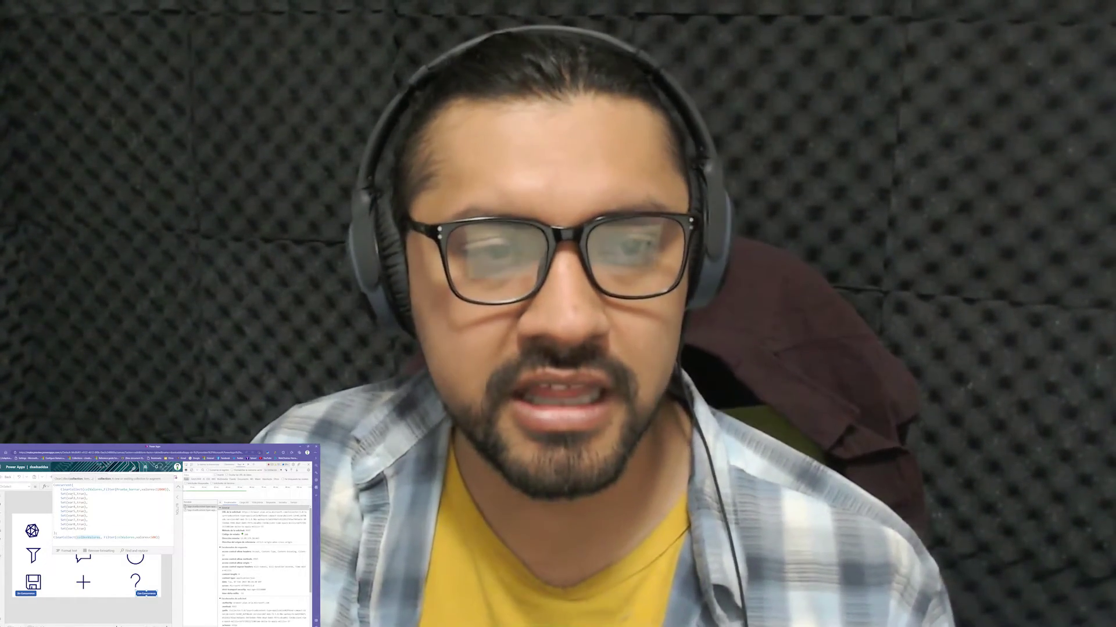
Add a zero to the Filter threshold, rerun the App's OnStart, and launch the preview with F5.
left_click(155, 538)
type("0")
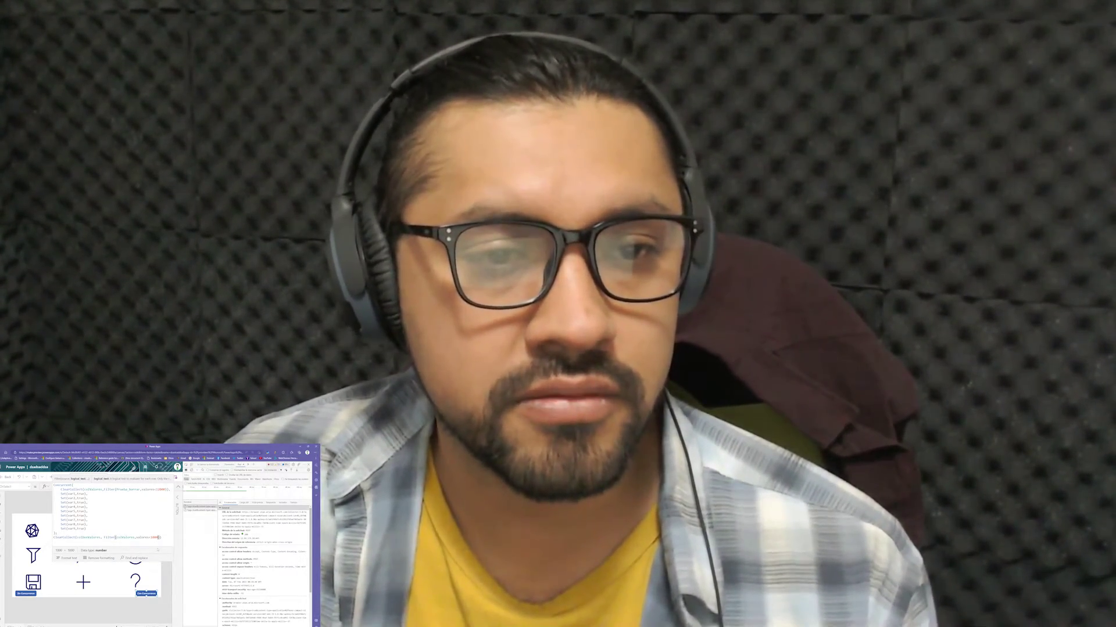
left_click(59, 526)
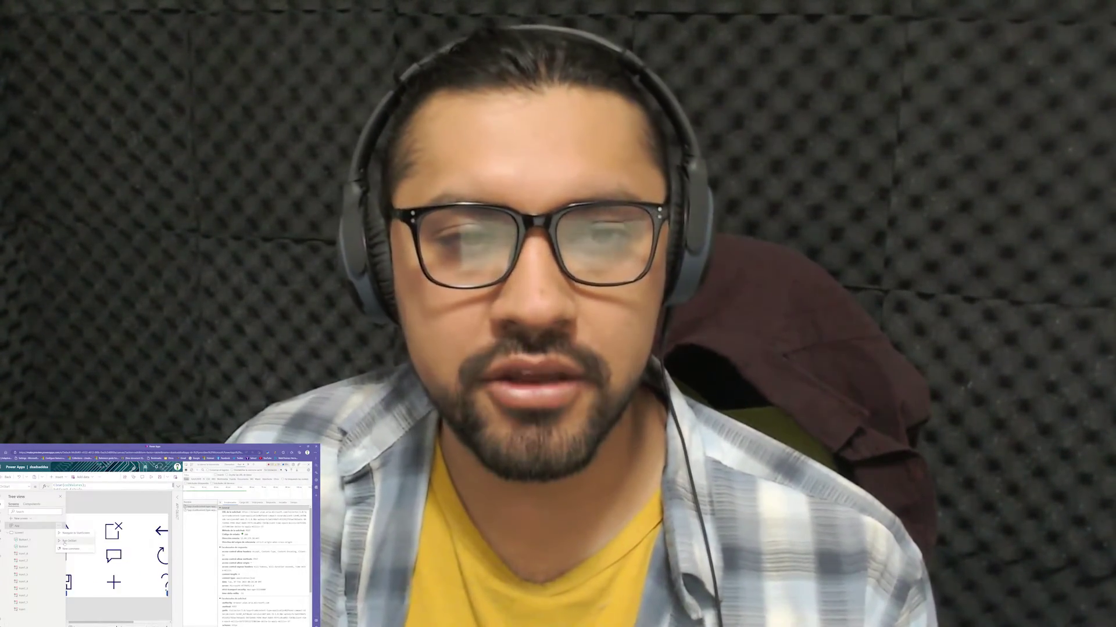
left_click(68, 541)
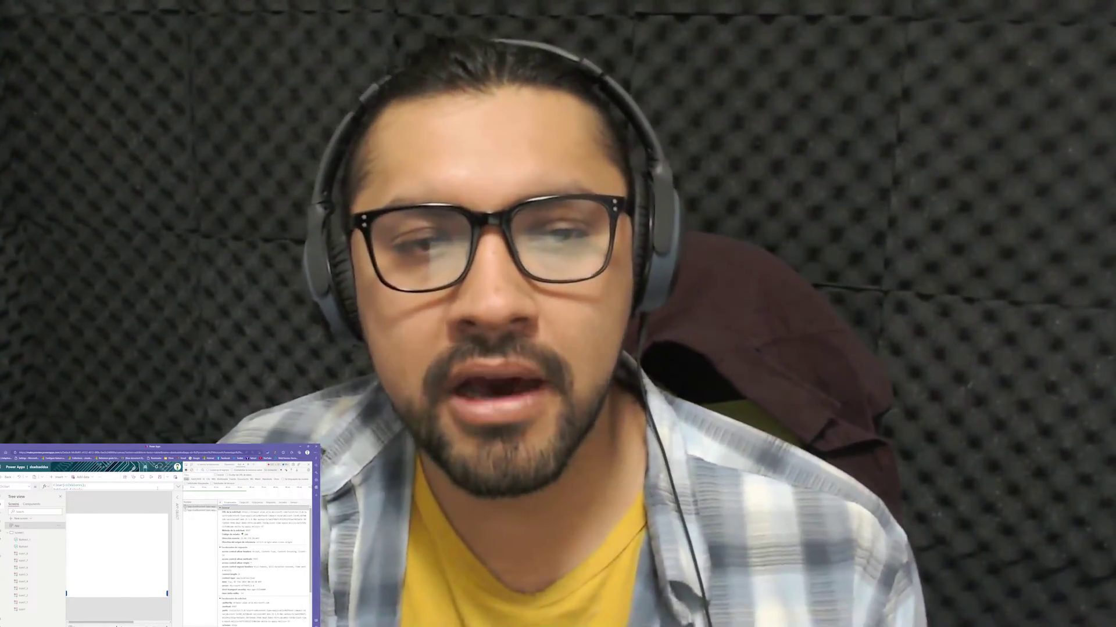
key("F5")
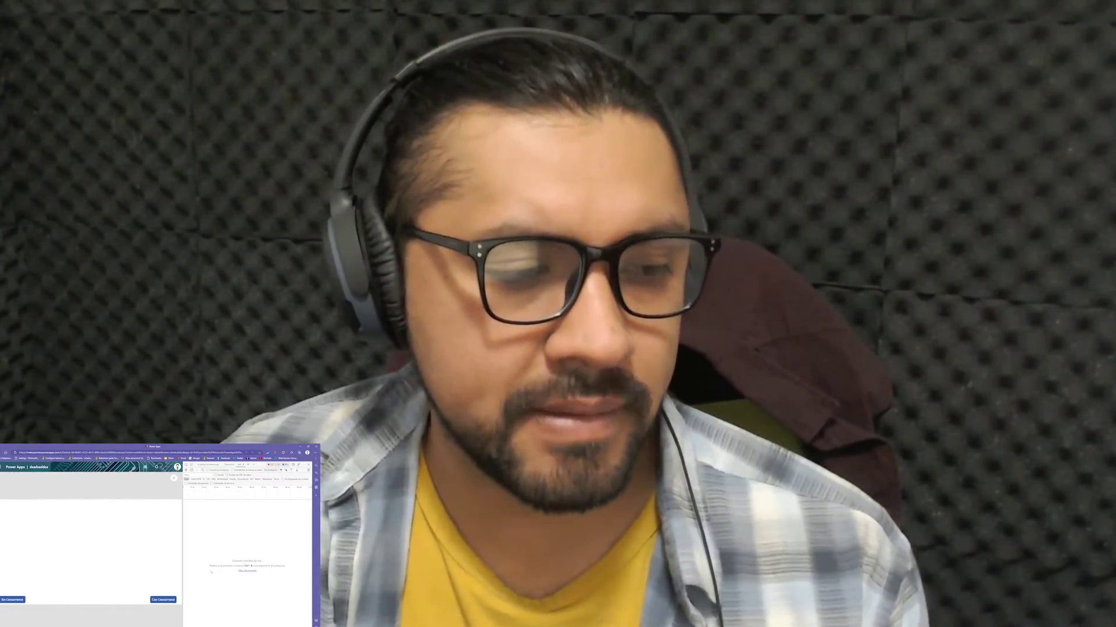